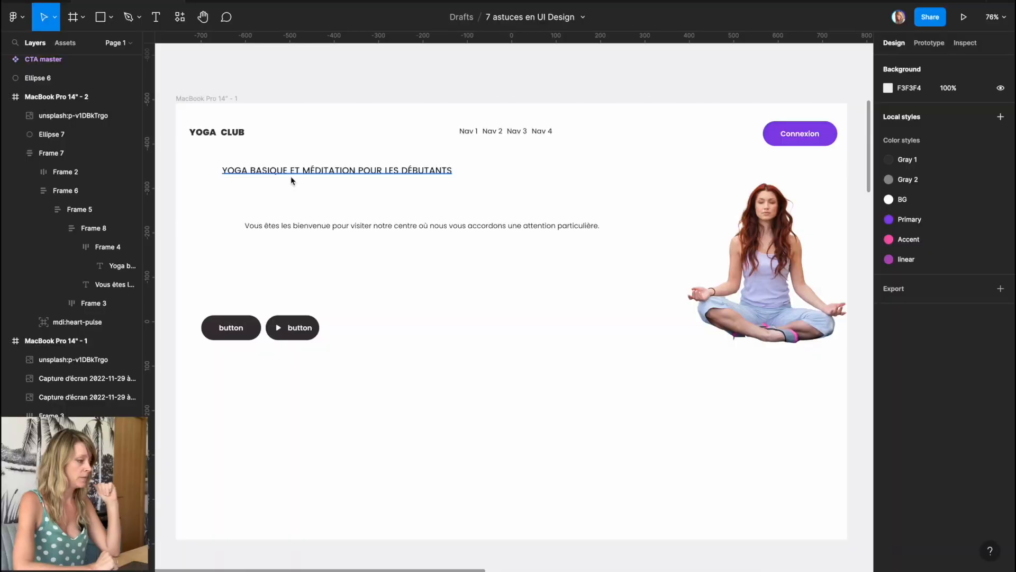
- Combine the yoga heading and the welcome sentence into a vertical auto layout aligned to the top left
left_click(290, 172)
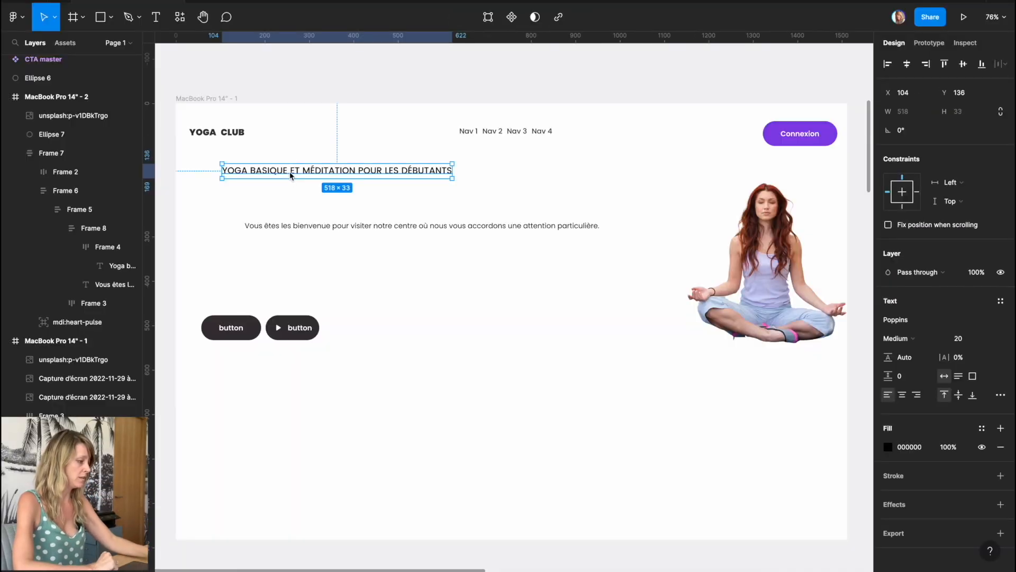
left_click(304, 225)
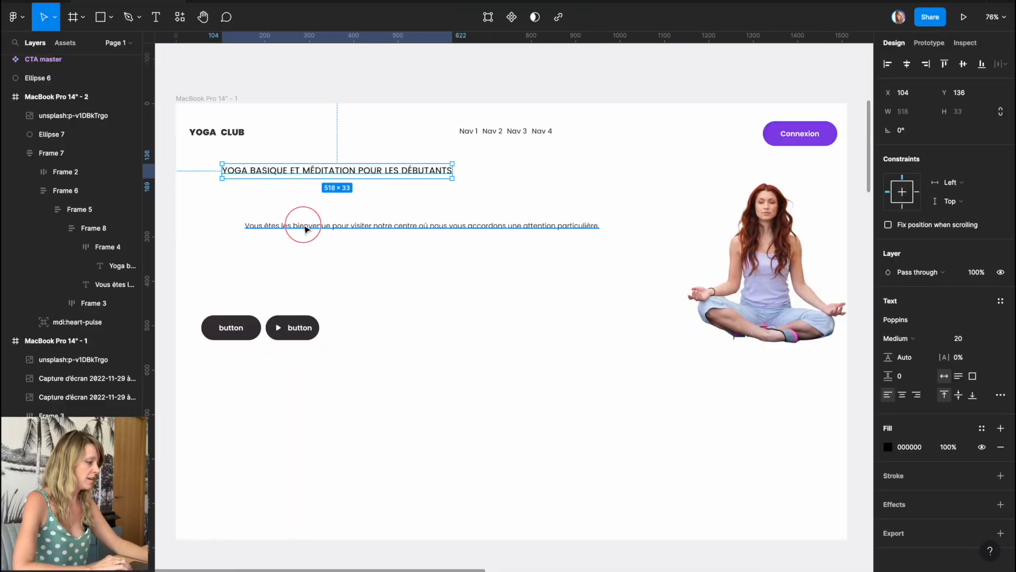
left_click(298, 173, "shift")
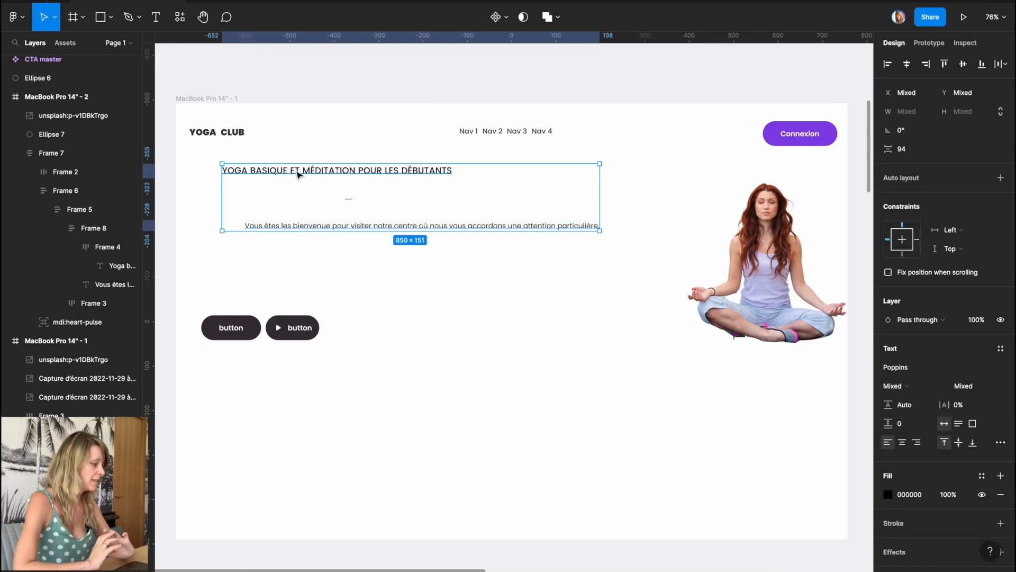
key("shift+a")
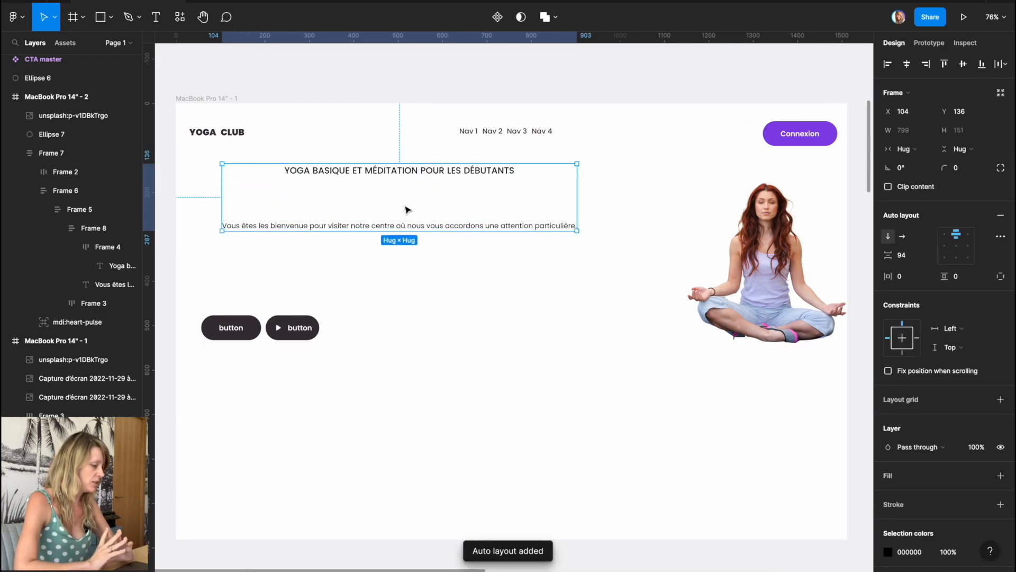
left_click(946, 237)
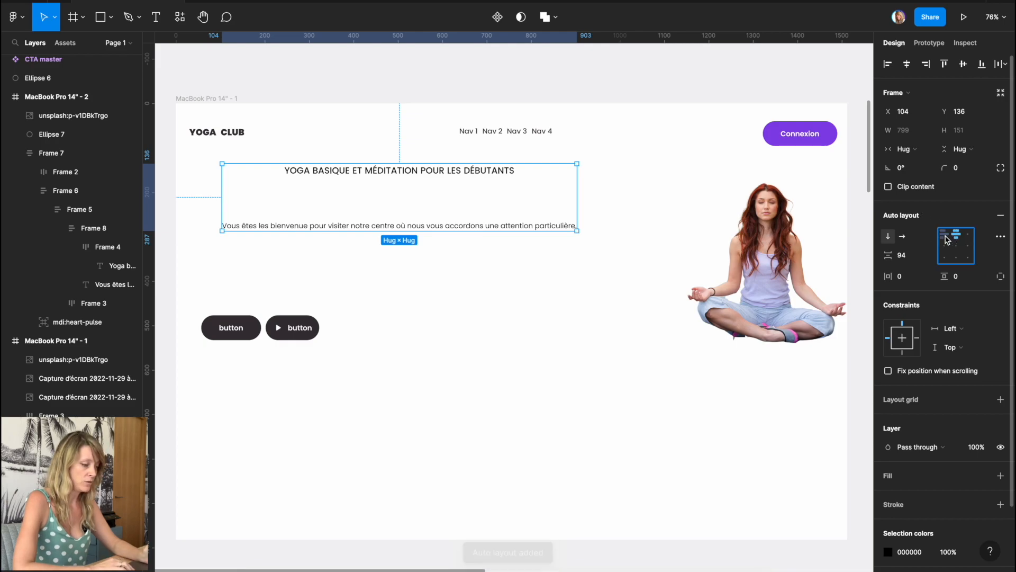
- Set the spacing between the heading and the welcome sentence to 0
left_click(915, 258)
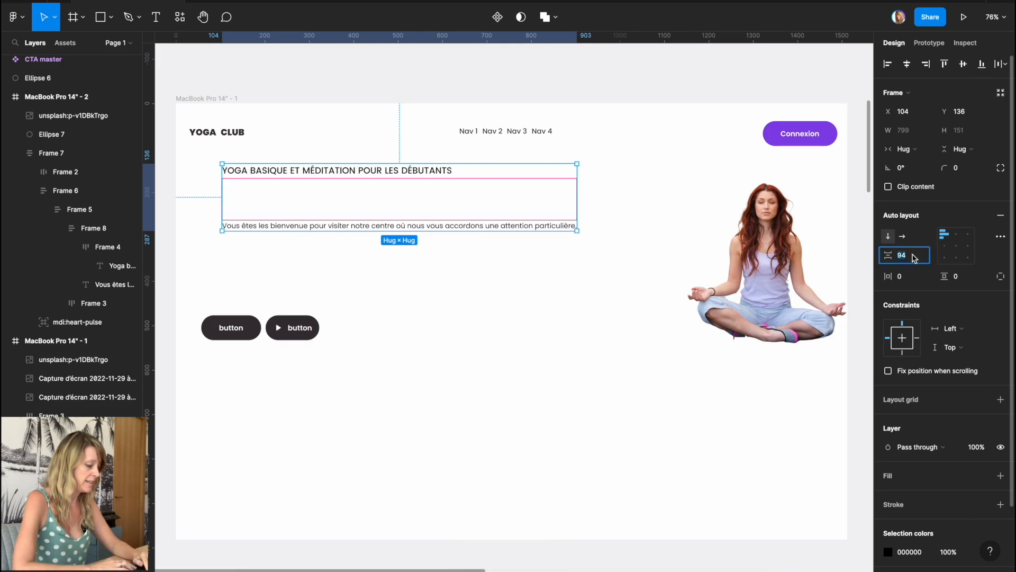
type("16")
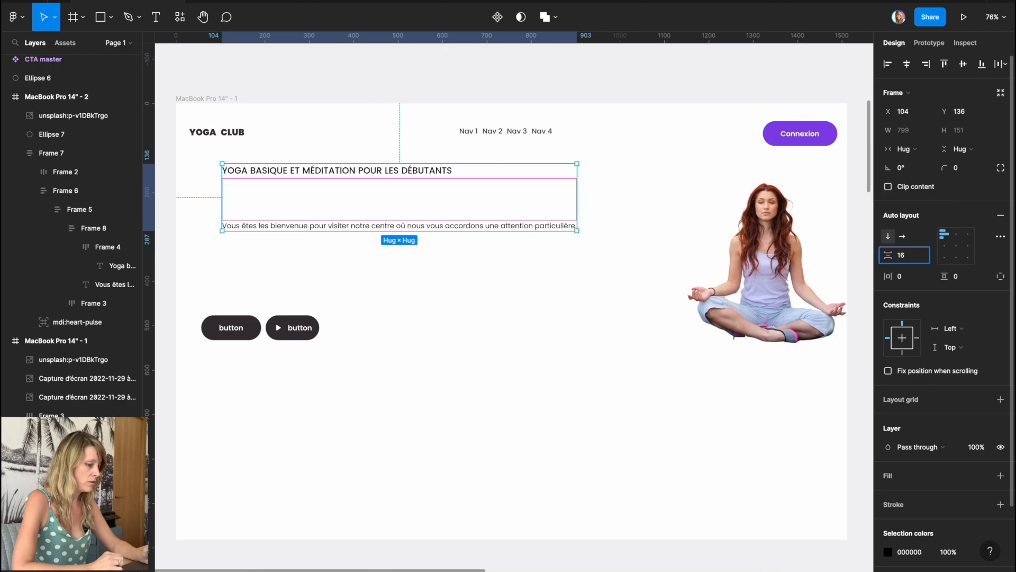
key("BackSpace")
key("BackSpace")
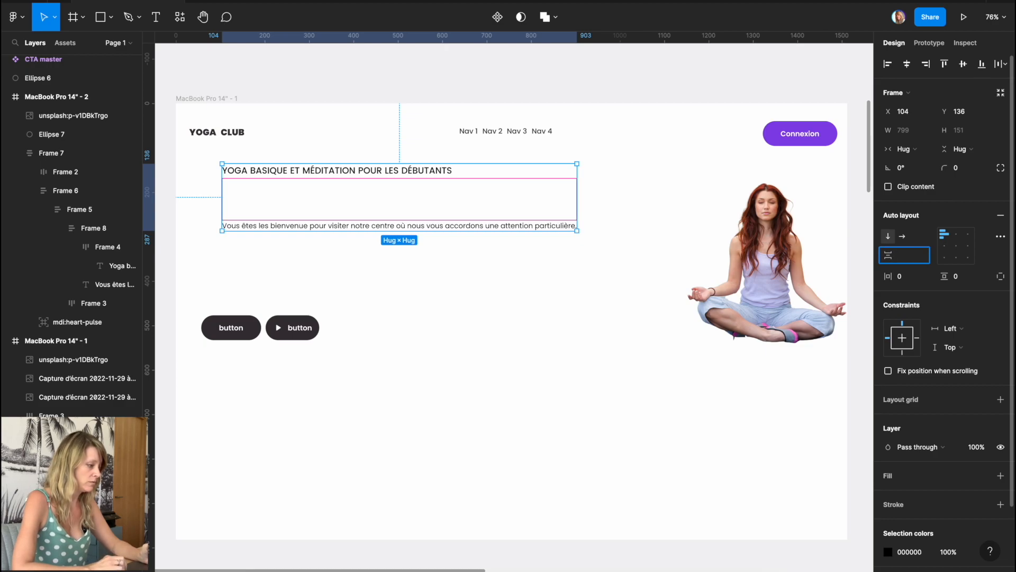
type("0")
key("Return")
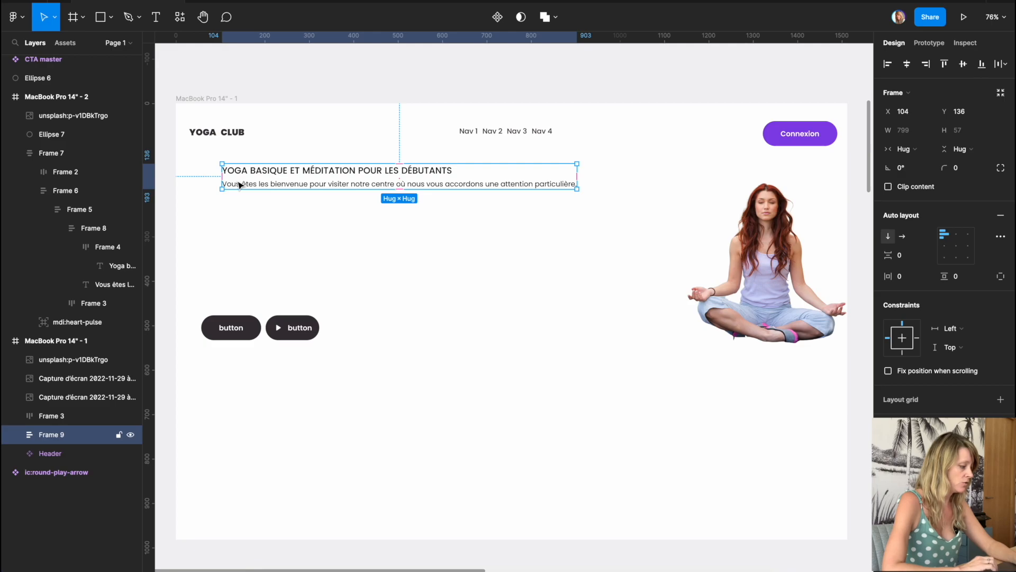
- Rename the heading-and-sentence frame as Text and the two-button frame as Btns
double_click(53, 435)
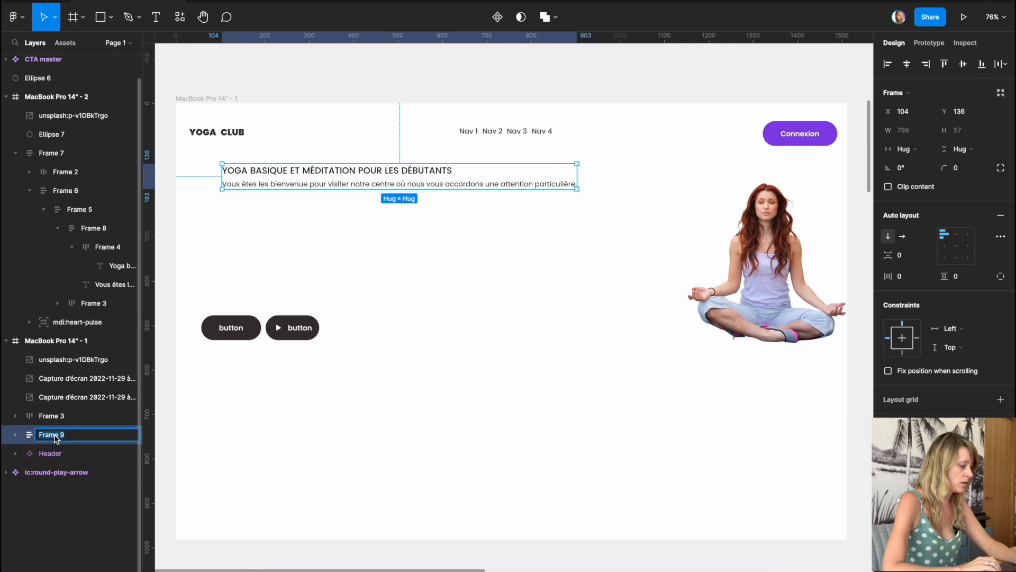
type("Text")
key("Return")
double_click(53, 416)
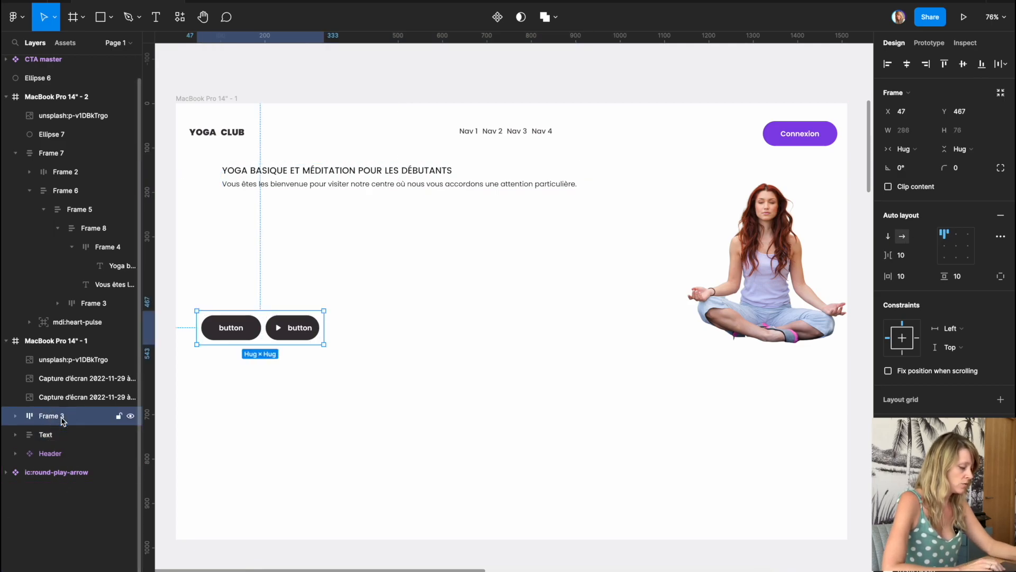
type("Btns")
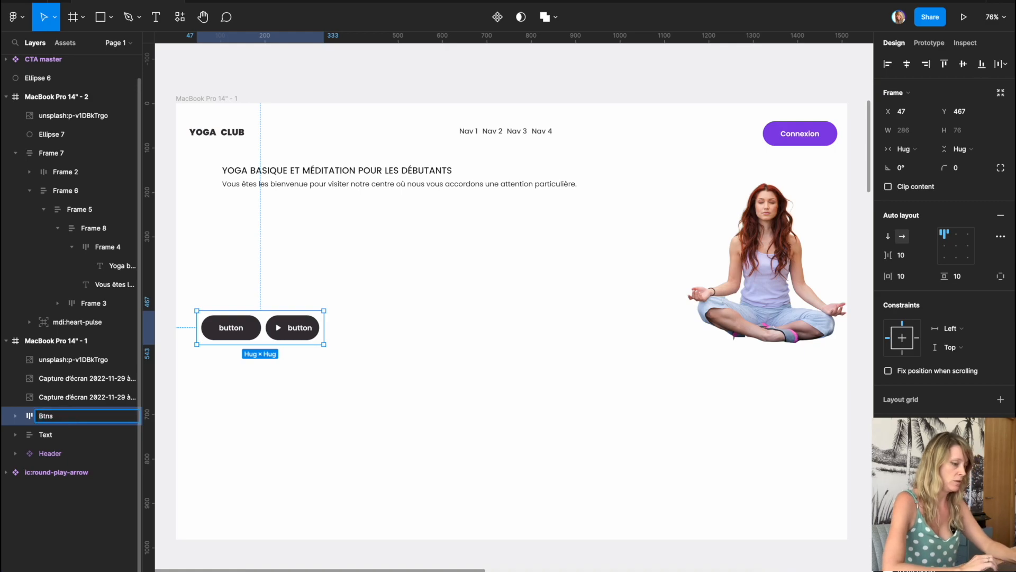
key("Return")
- Wrap the Text and Btns frames in a vertical auto layout, aligned top left with an item spacing of 0
left_click(58, 435, "shift")
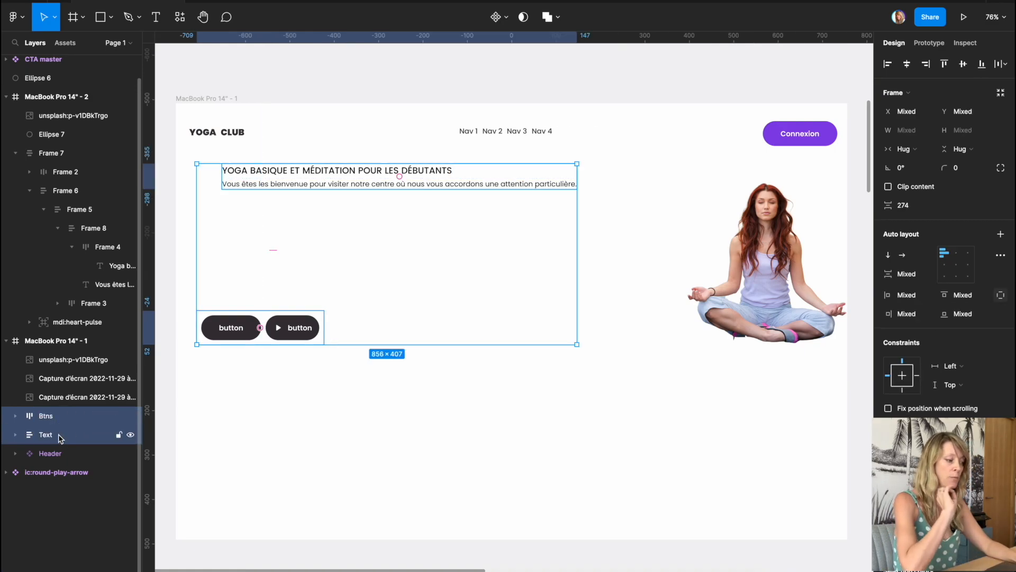
key("shift+a")
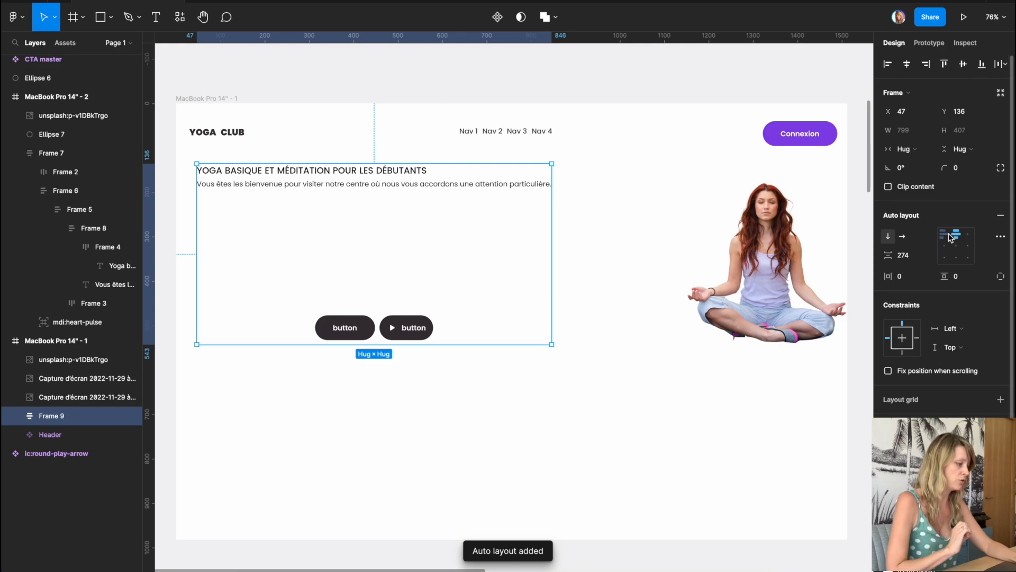
left_click(944, 233)
left_click(910, 256)
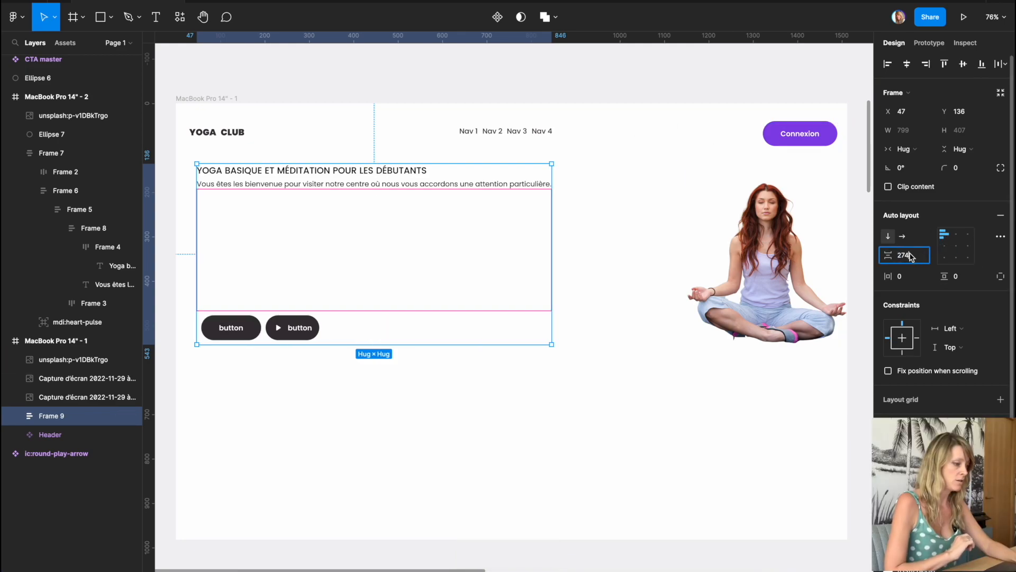
type("0")
key("Return")
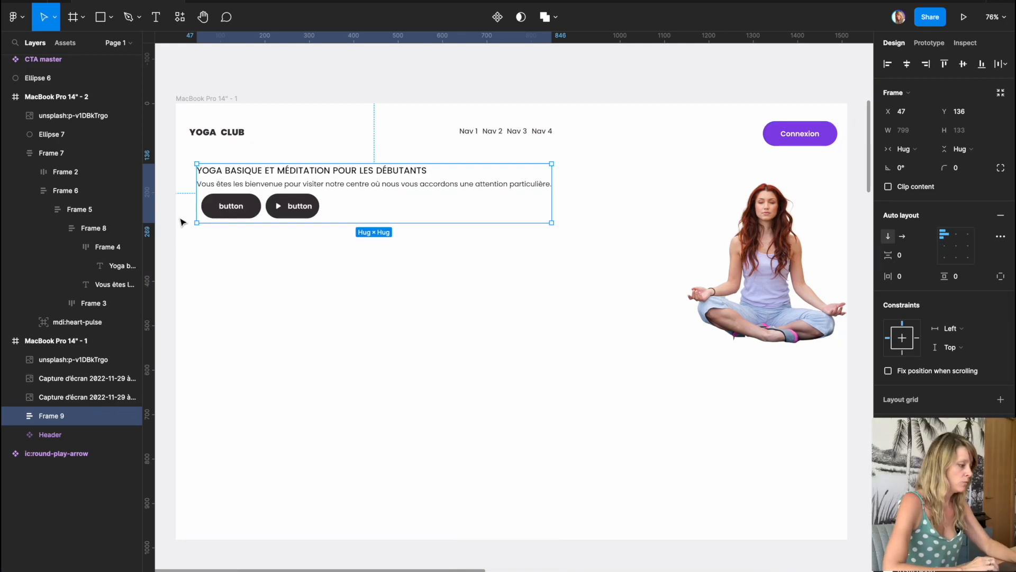
- Set the padding on all sides of the Btns frame to 0
double_click(218, 210)
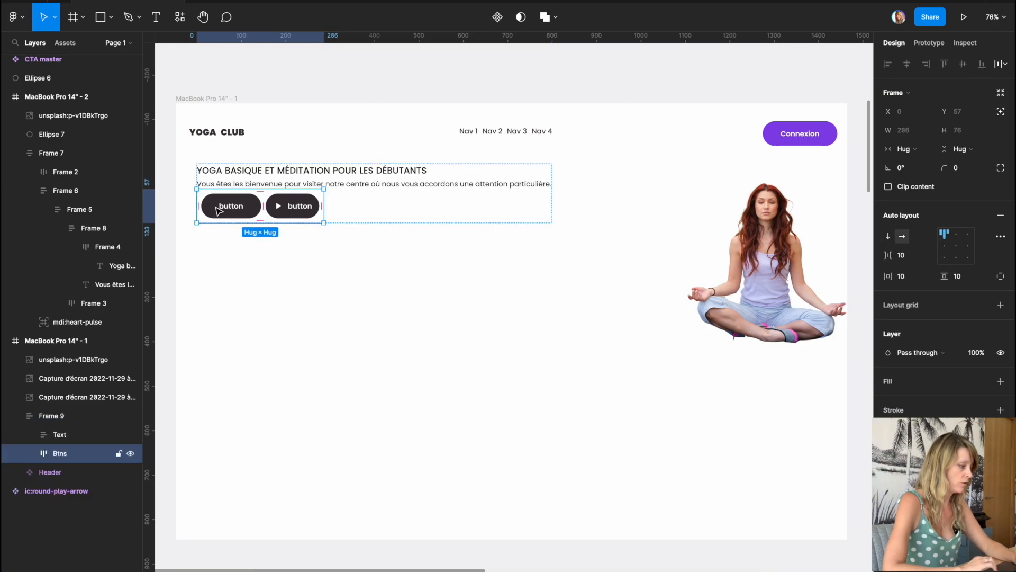
left_click(180, 213)
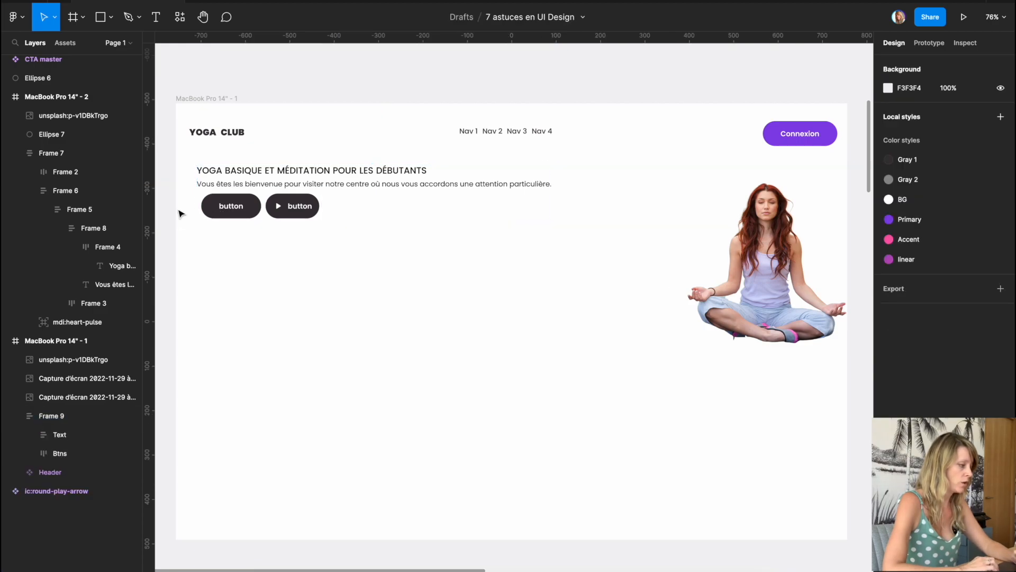
left_click(226, 209, "alt+shift")
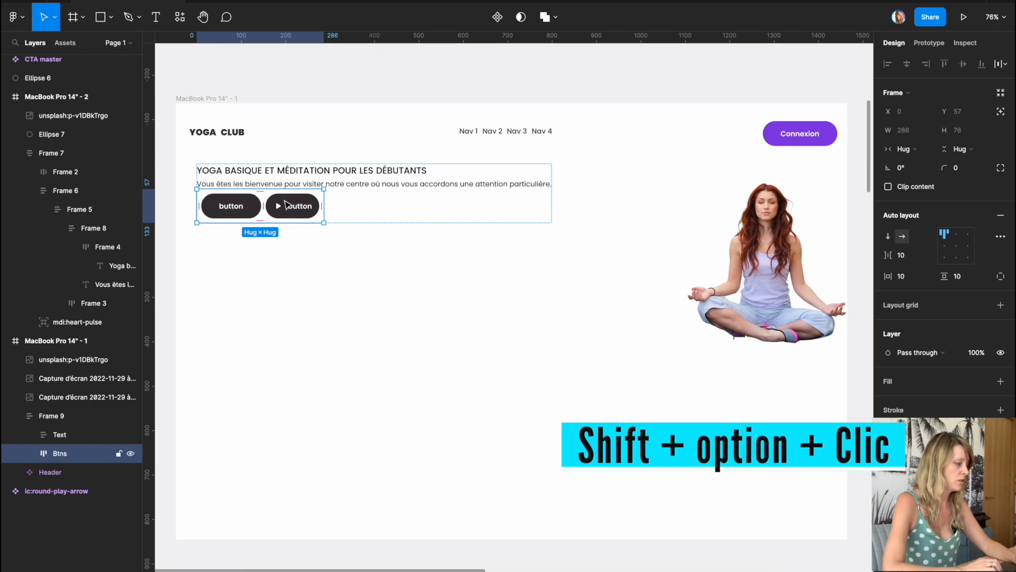
left_click(261, 193)
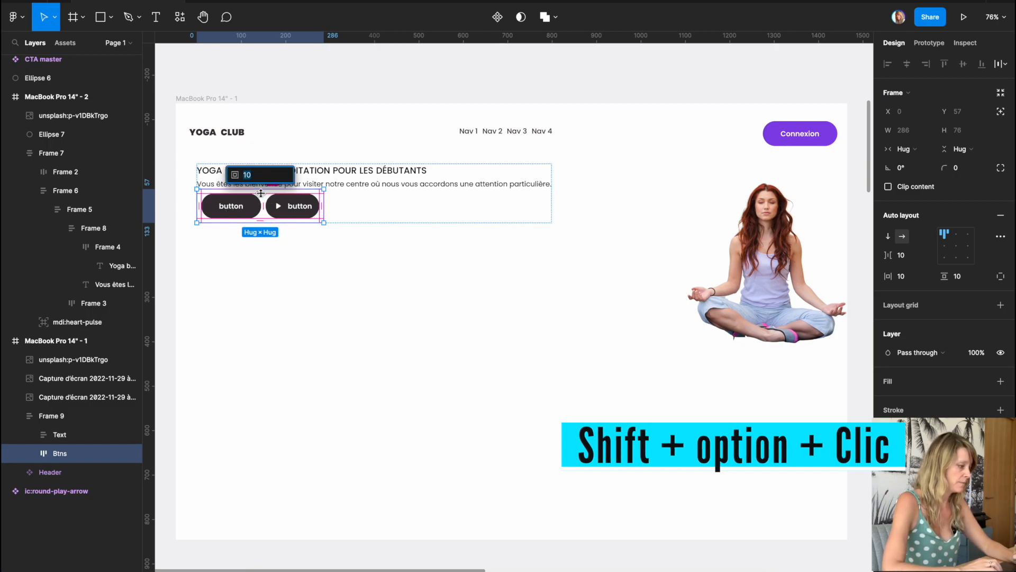
key("Return")
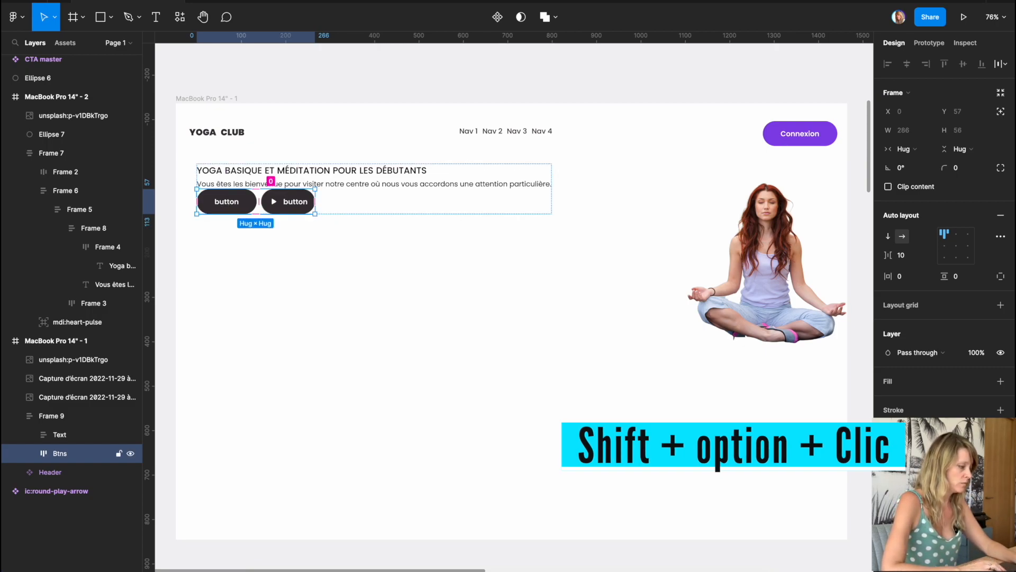
left_click(281, 257)
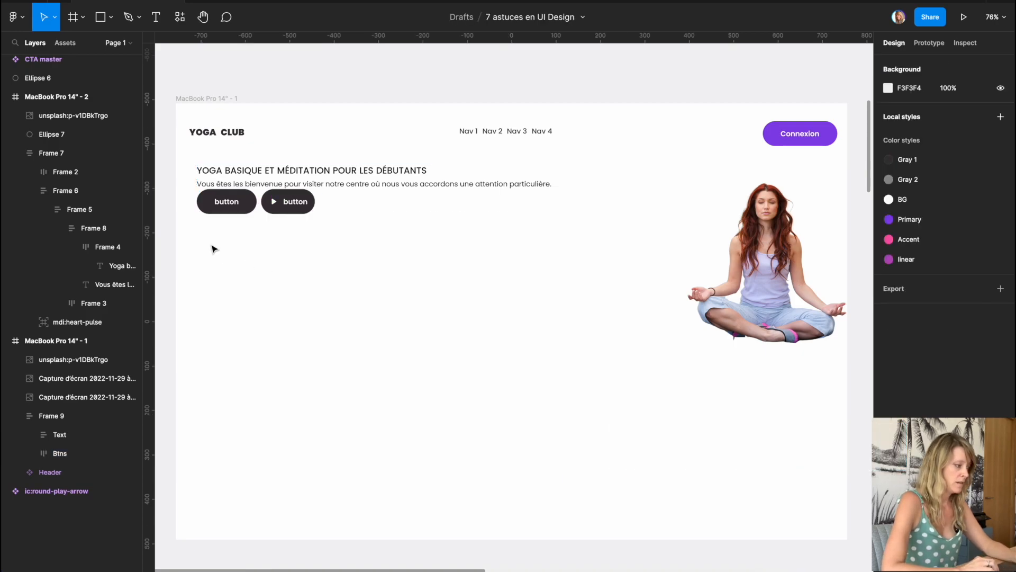
- Name the outer content frame Container and stretch it from the artboard's left edge to the full 1510 width
left_click(202, 187)
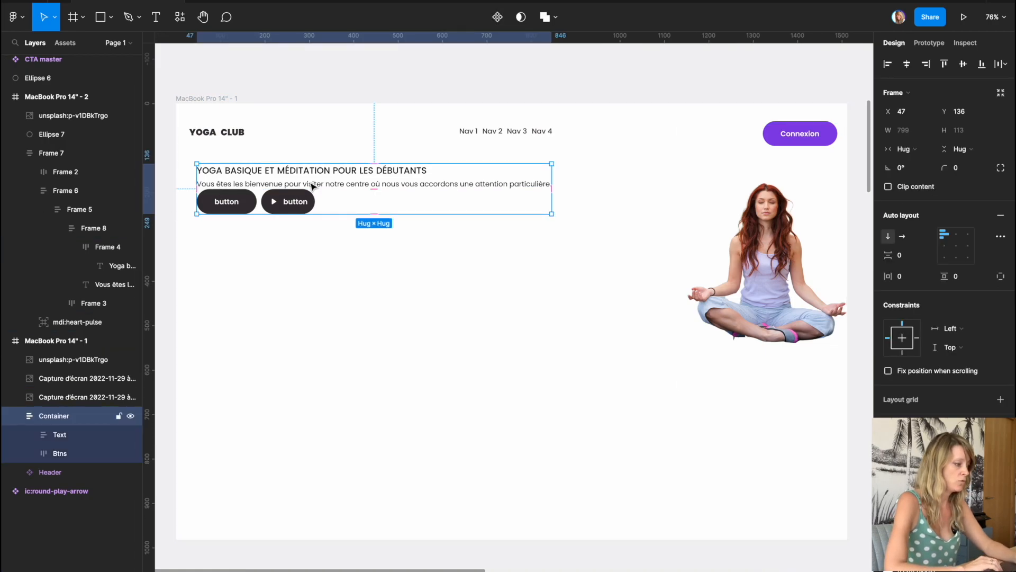
left_click(887, 64)
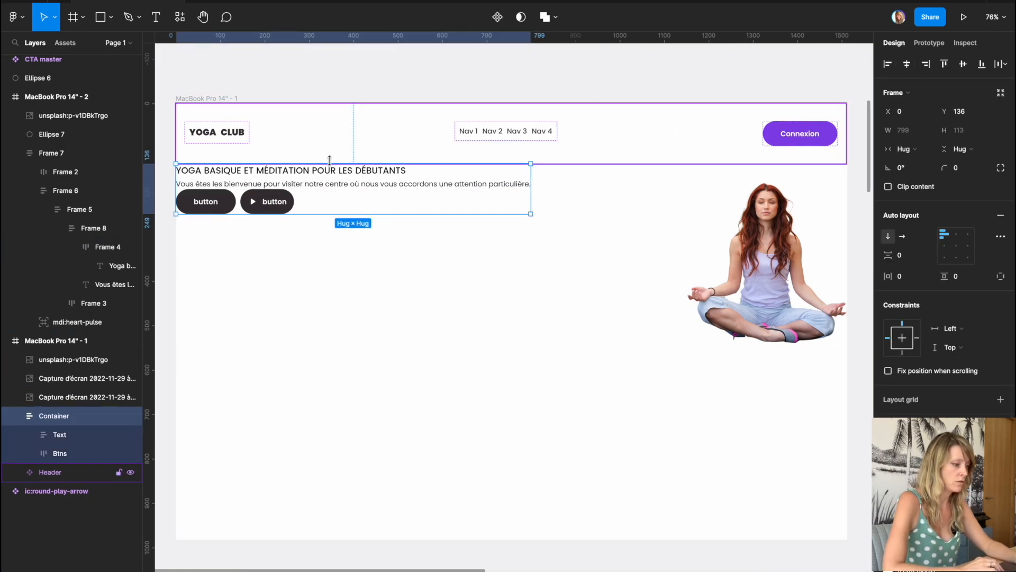
left_click_drag(529, 175, 846, 177)
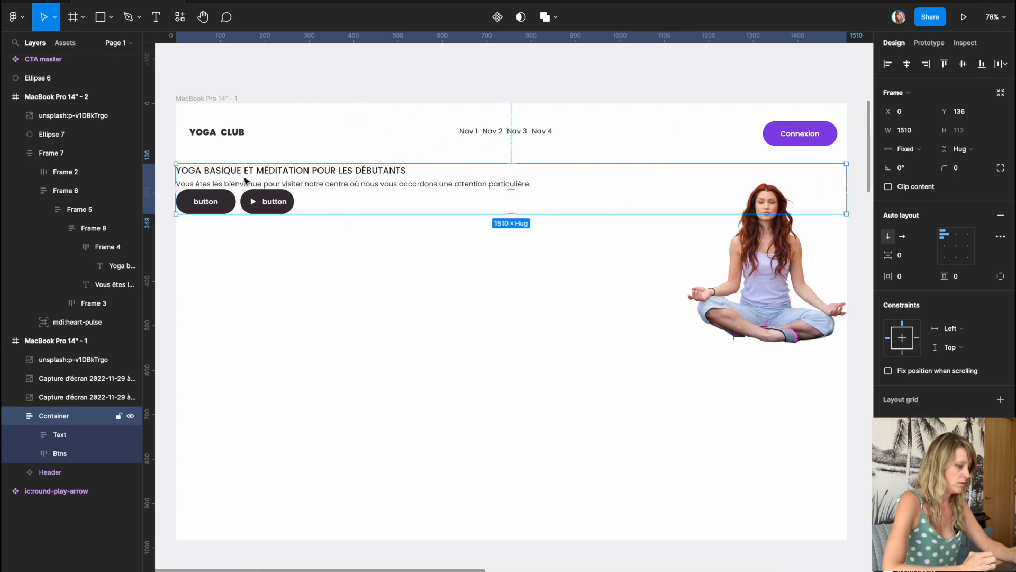
- Set the horizontal padding of both the Container and the Header to 56
left_click(908, 279)
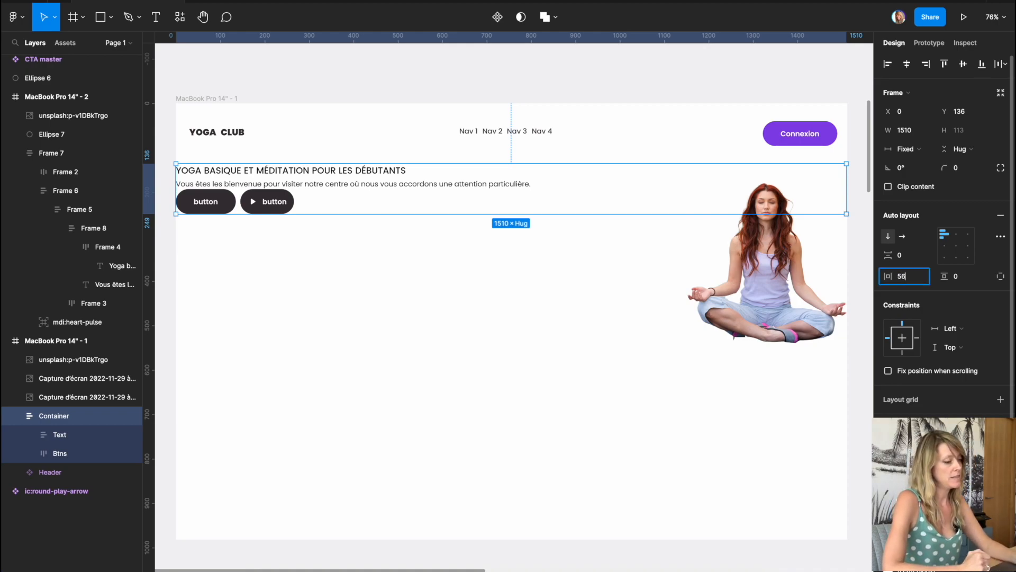
key("Return")
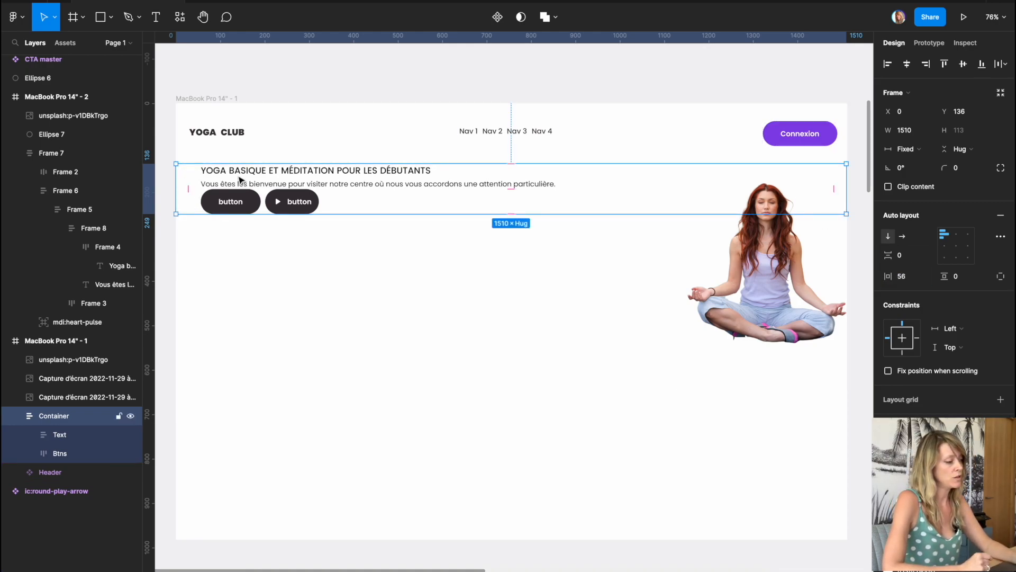
left_click(263, 131)
left_click(909, 338)
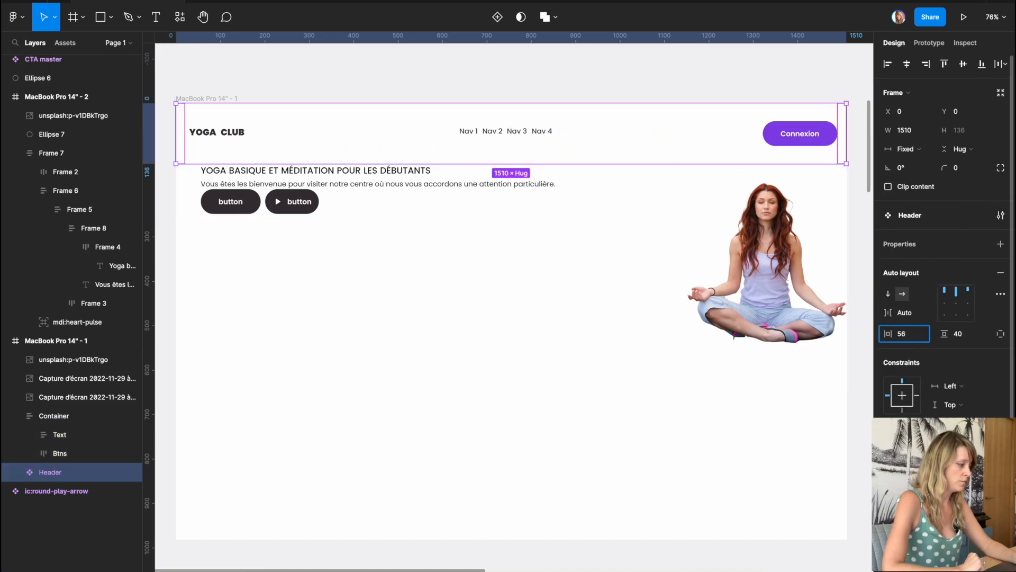
key("Return")
- Remove the top padding and the horizontal padding of the YOGA CLUB logo frame by setting them to 0
double_click(208, 133)
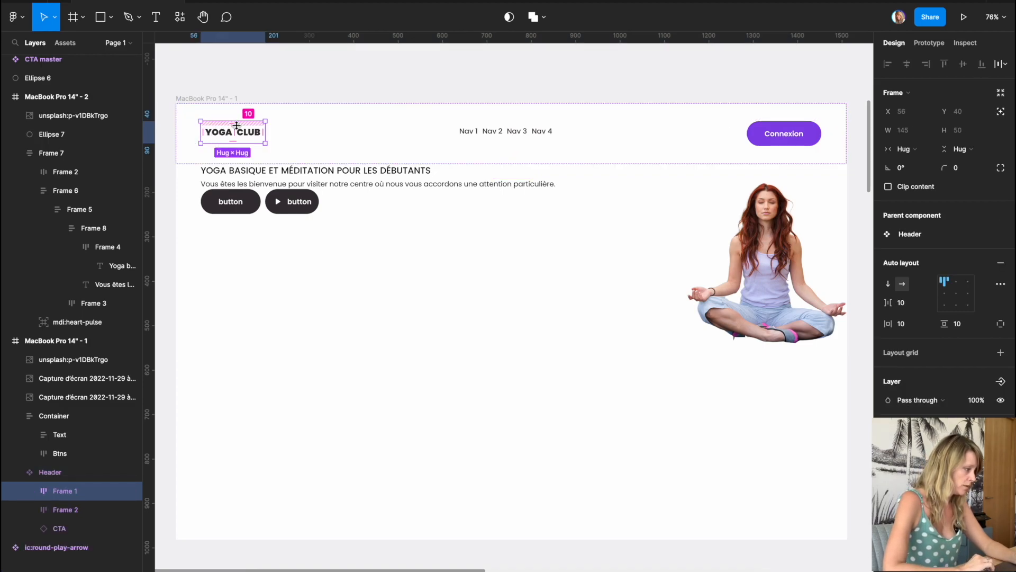
left_click(236, 125)
type("0")
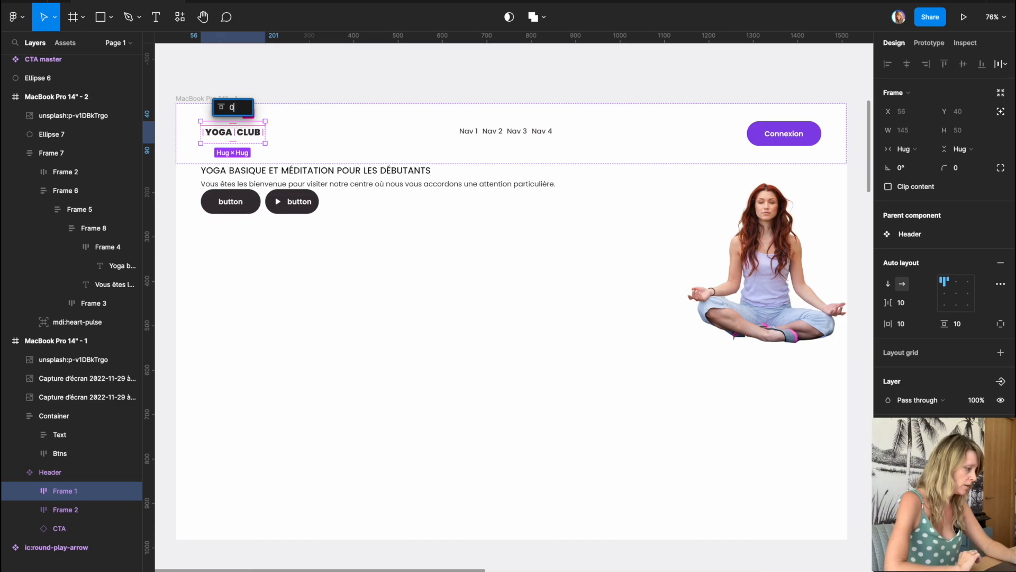
key("Return")
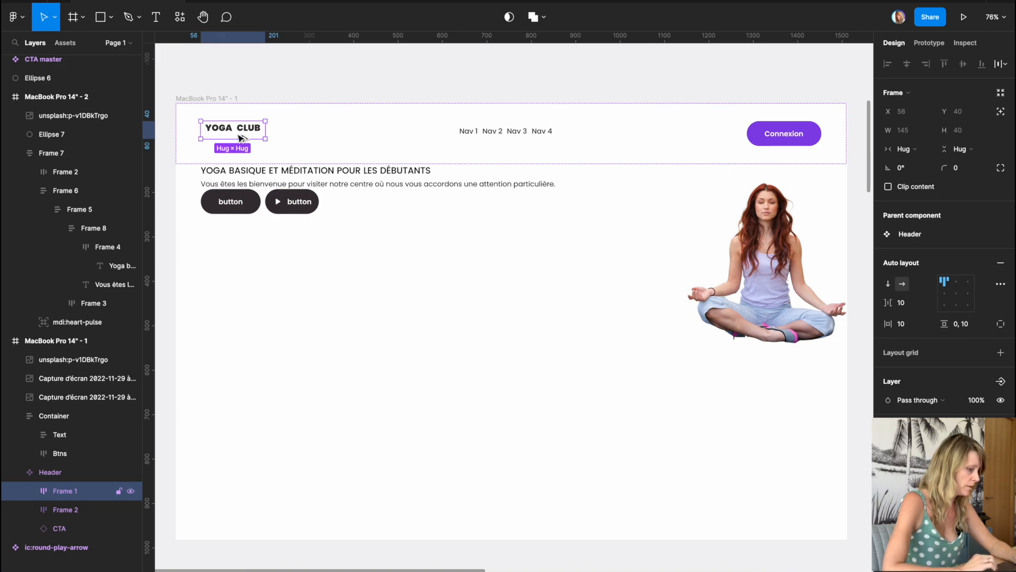
left_click(902, 328)
type("0")
key("Return")
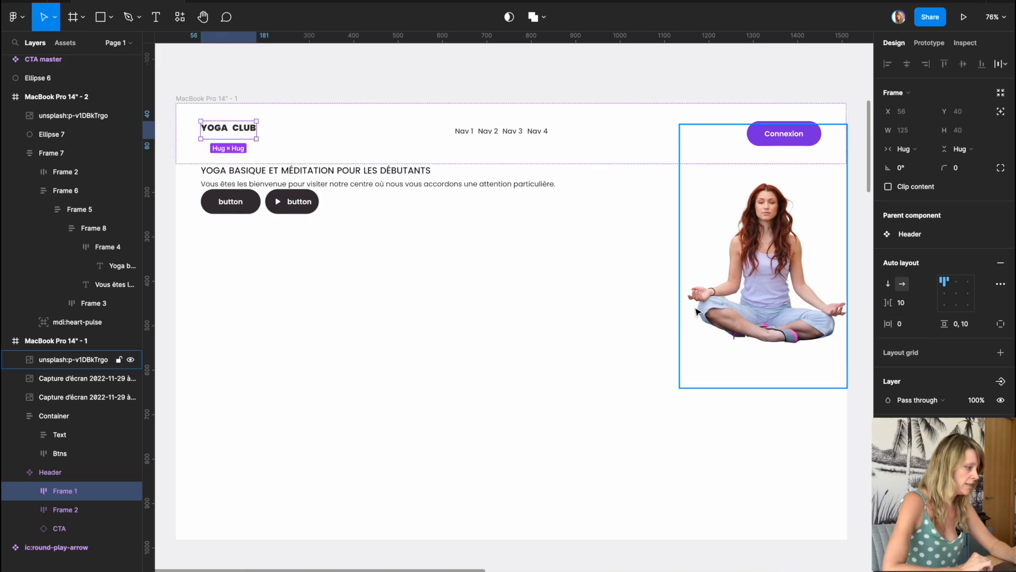
left_click(200, 85)
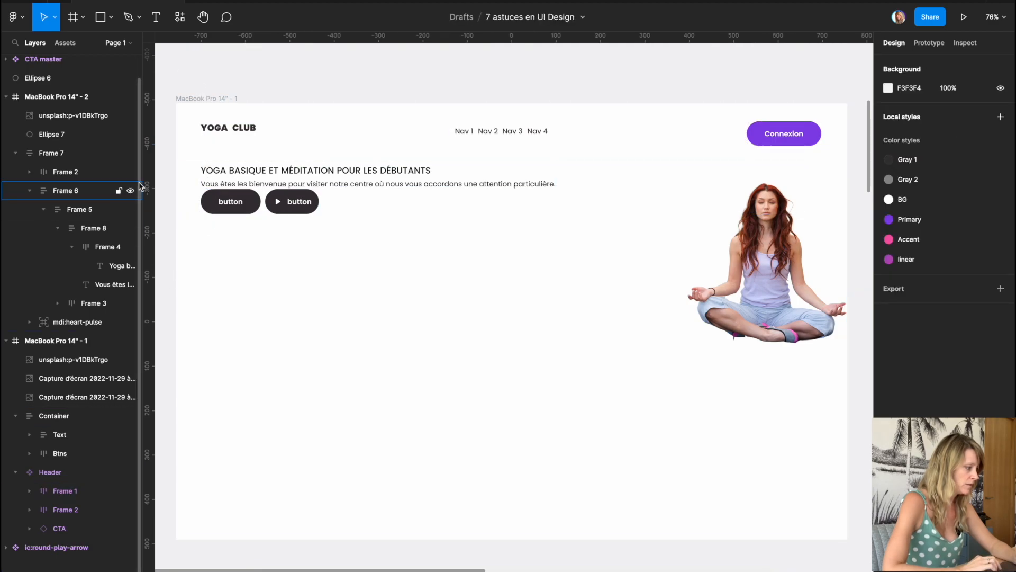
- Check the left alignment with a vertical guide at 56 and centre the Header's items vertically
left_click_drag(152, 158, 200, 164)
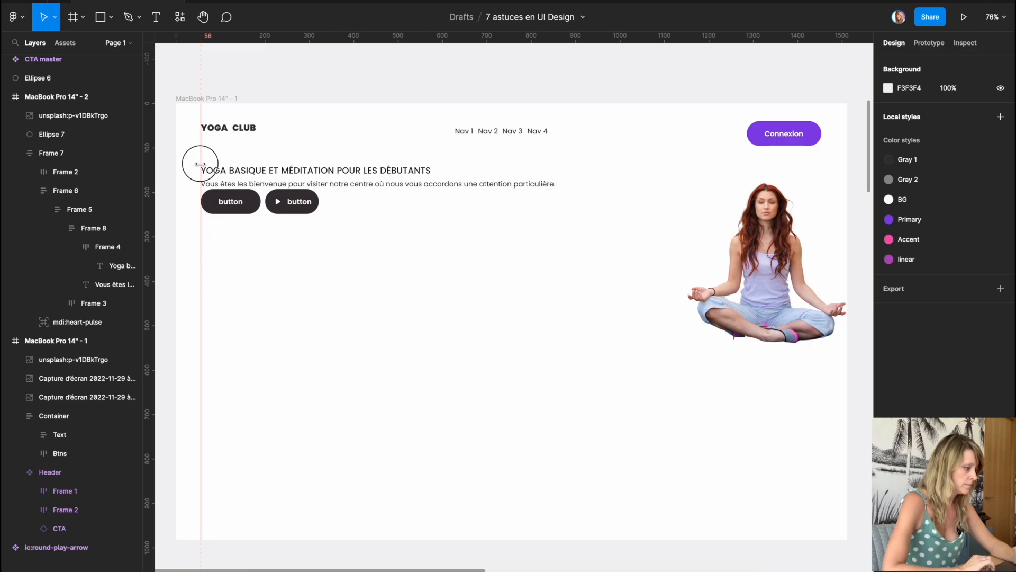
left_click(527, 133)
left_click(957, 307)
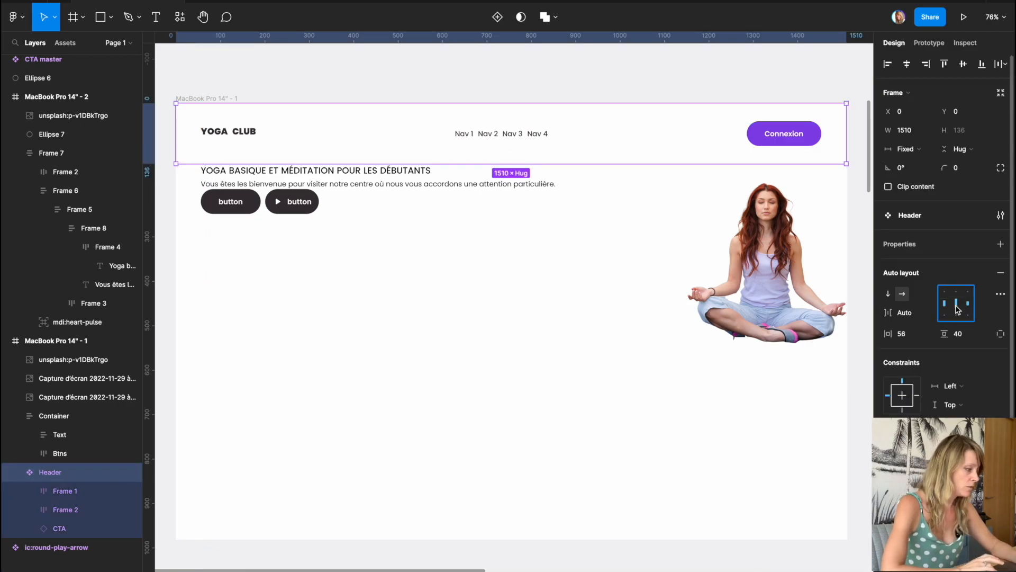
- Align the Header's items to the vertical centre and check the logo, navigation and Connexion button against a horizontal guide
left_click(957, 291)
left_click(957, 304)
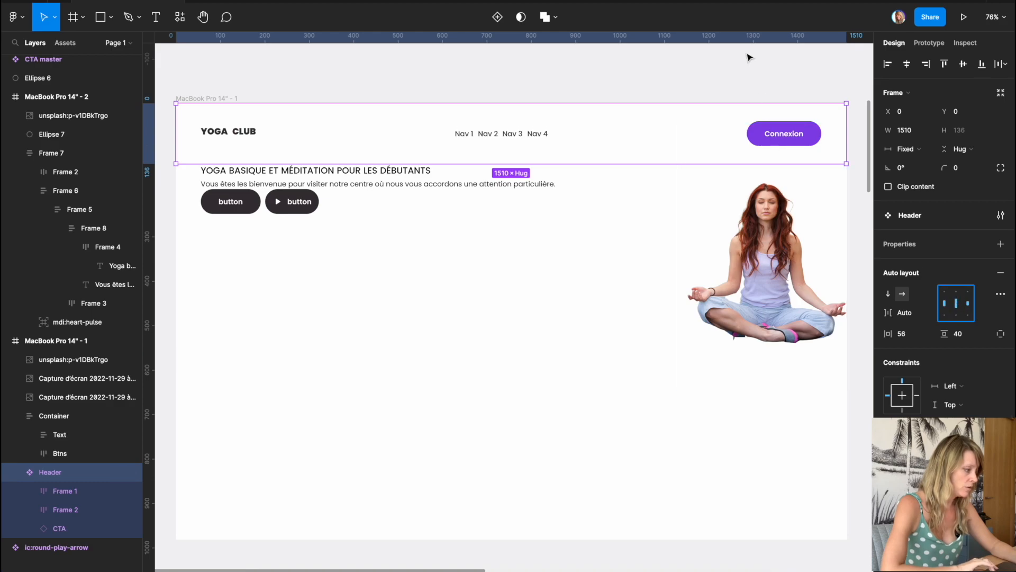
left_click_drag(736, 38, 733, 135)
left_click(227, 133)
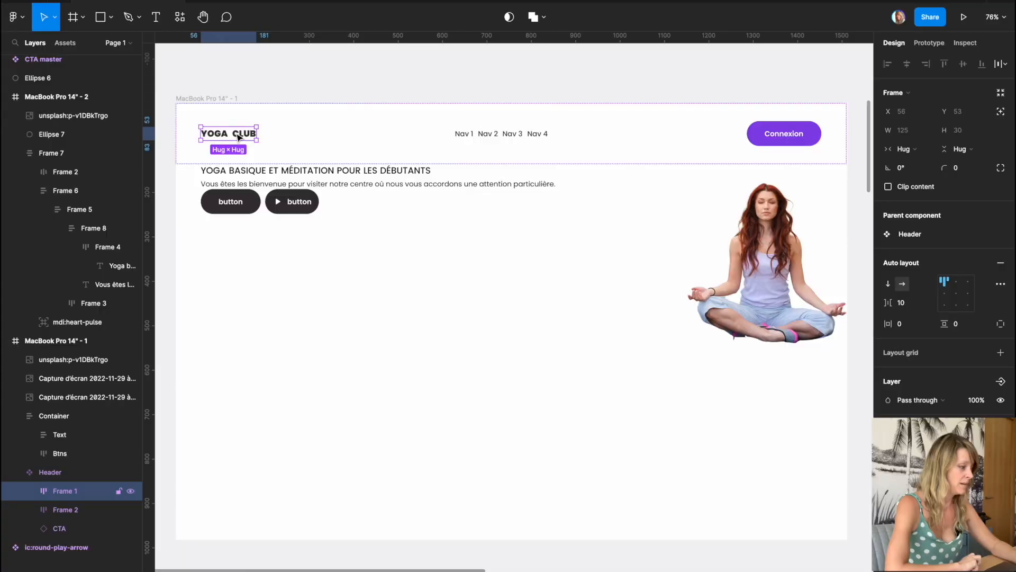
- Set the font weight of the heading YOGA BASIQUE ET MÉDITATION POUR LES DÉBUTANTS to Black
left_click(244, 168)
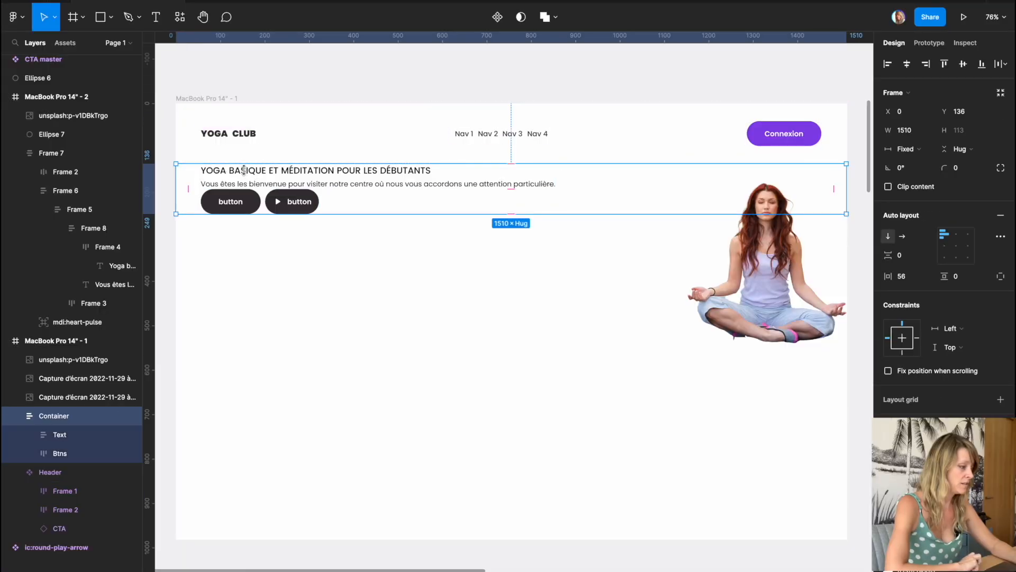
left_click(246, 178)
left_click(247, 176)
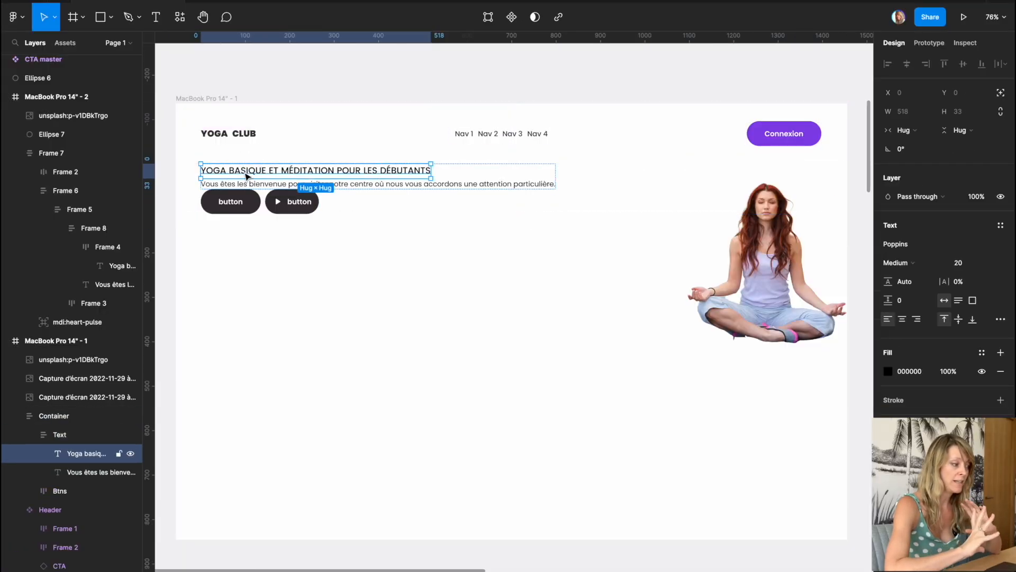
left_click(945, 270)
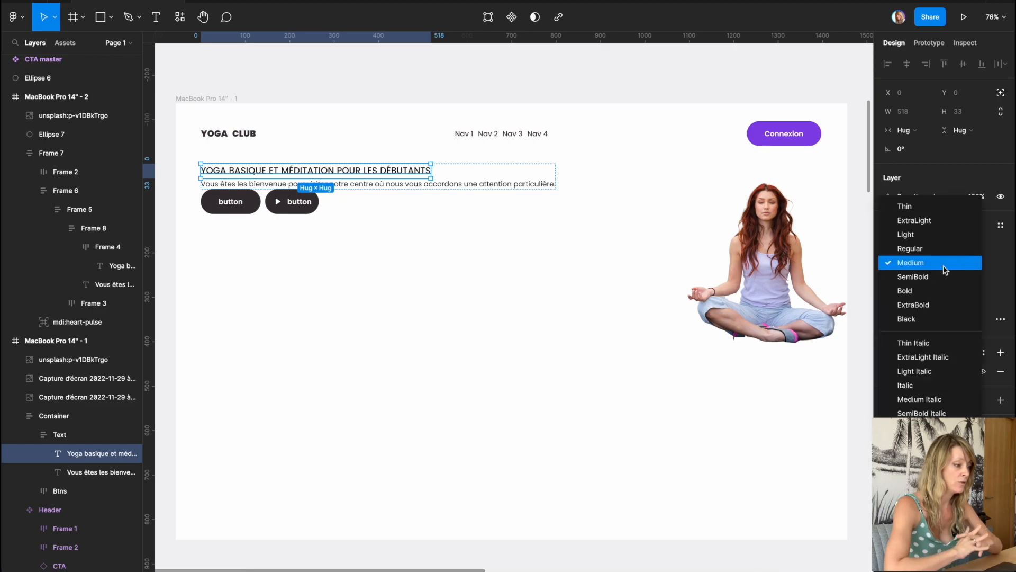
left_click(913, 320)
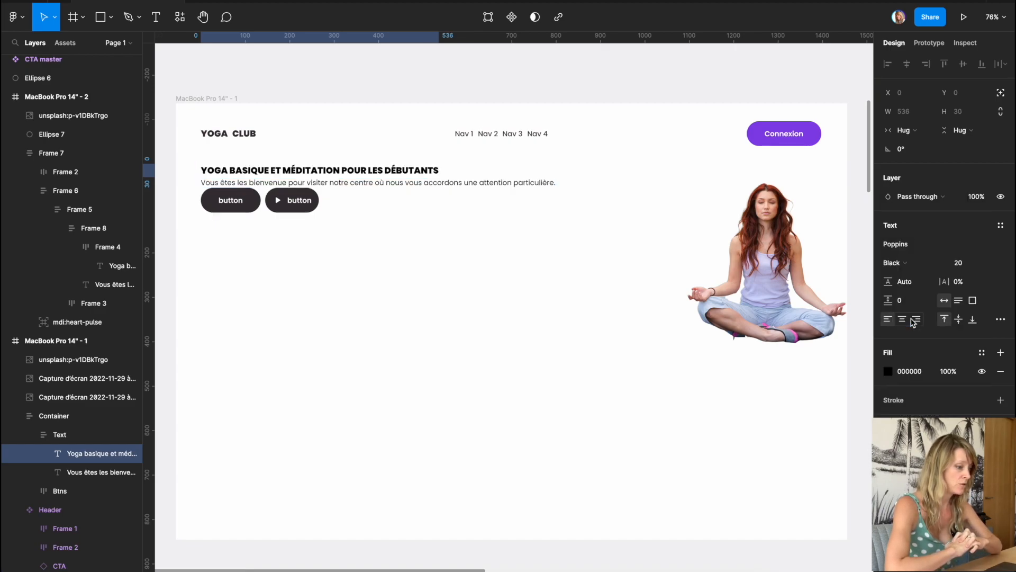
- Set the heading's font size to 52 and apply the Gray 1 colour style to its fill
left_click(962, 263)
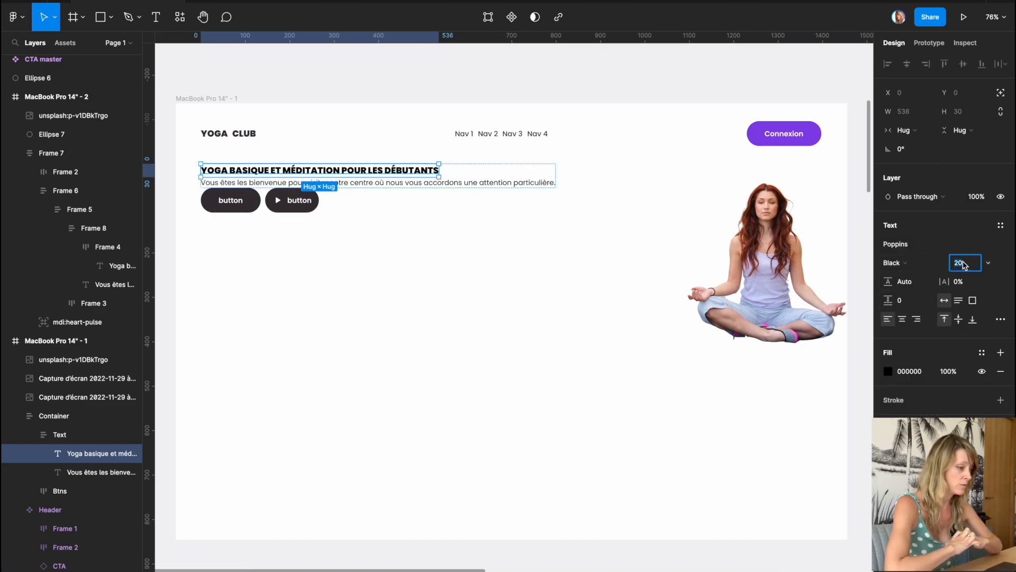
type("52")
key("Return")
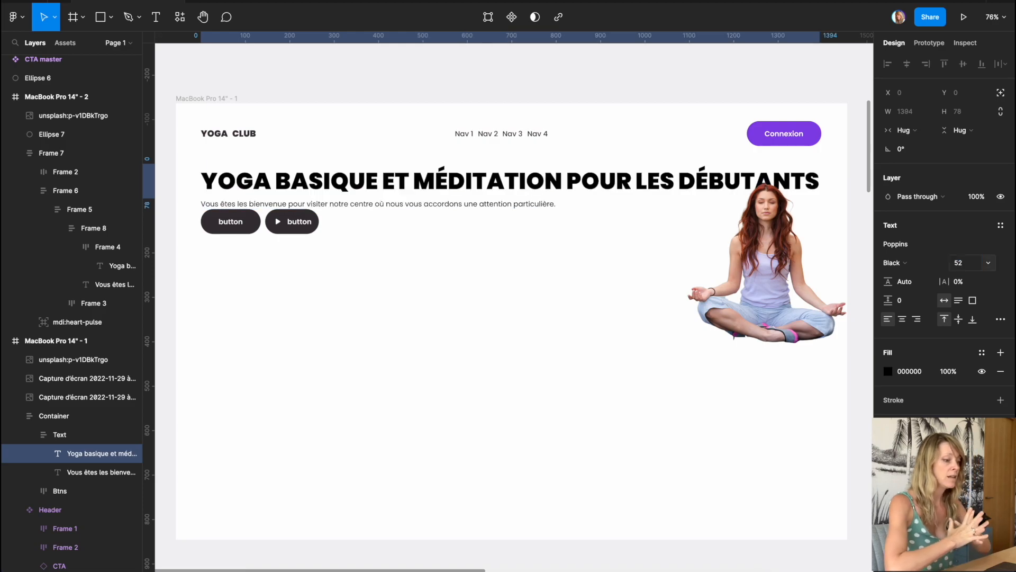
left_click(982, 353)
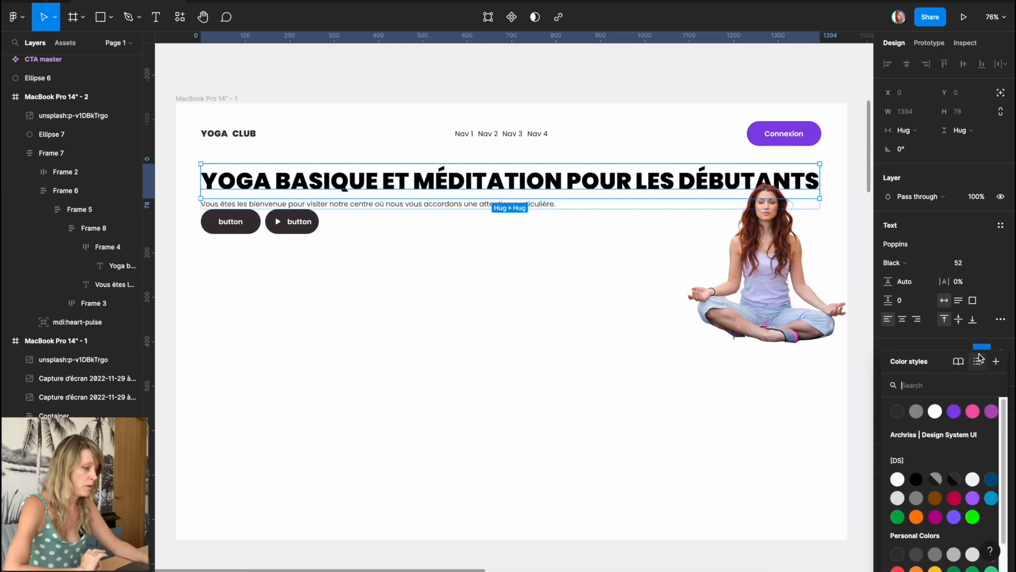
left_click(897, 413)
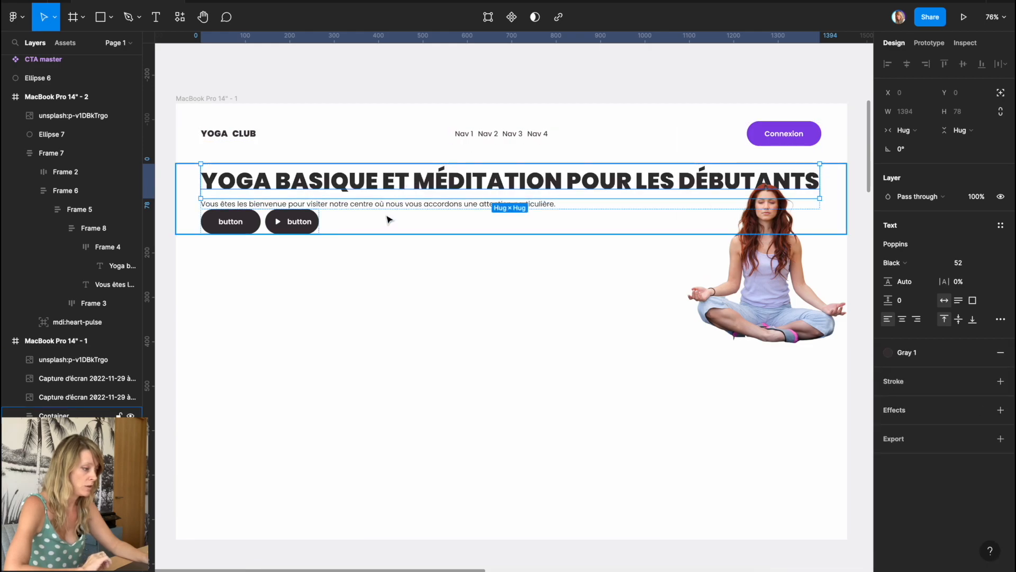
- Set the font size of the "Vous êtes les bienvenue" paragraph under the heading to 18
left_click(284, 207)
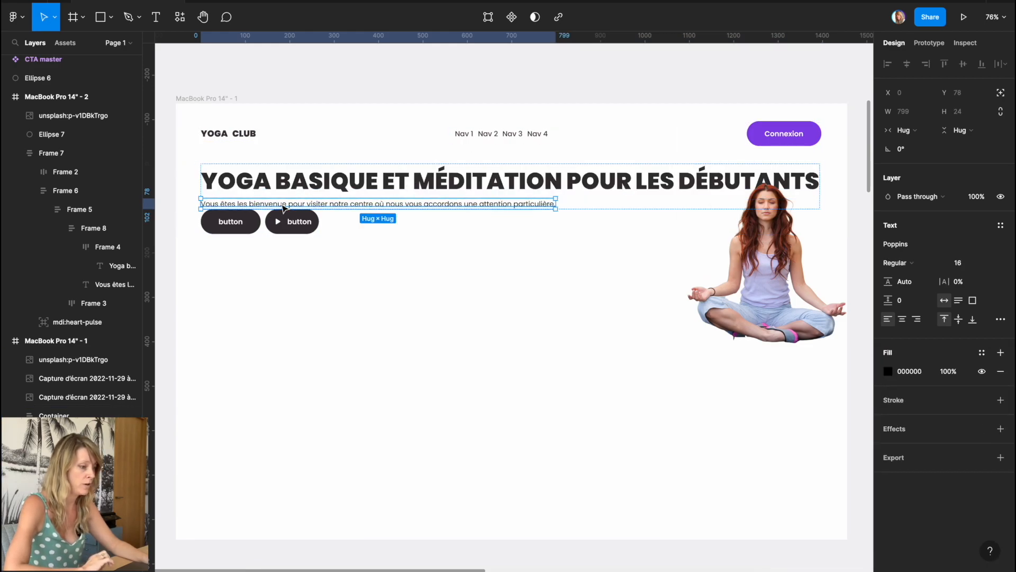
left_click(989, 263)
left_click(968, 268)
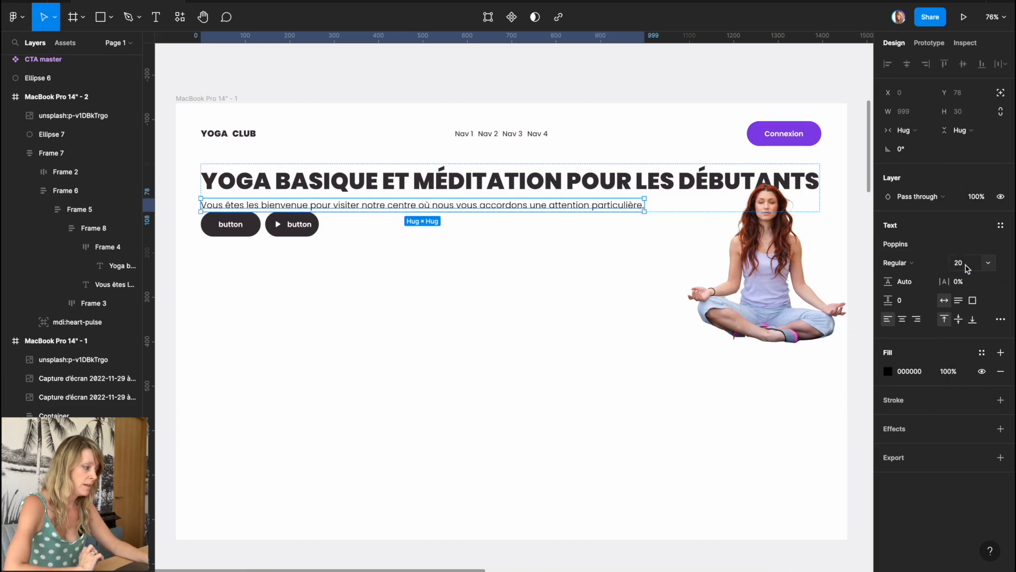
left_click(968, 268)
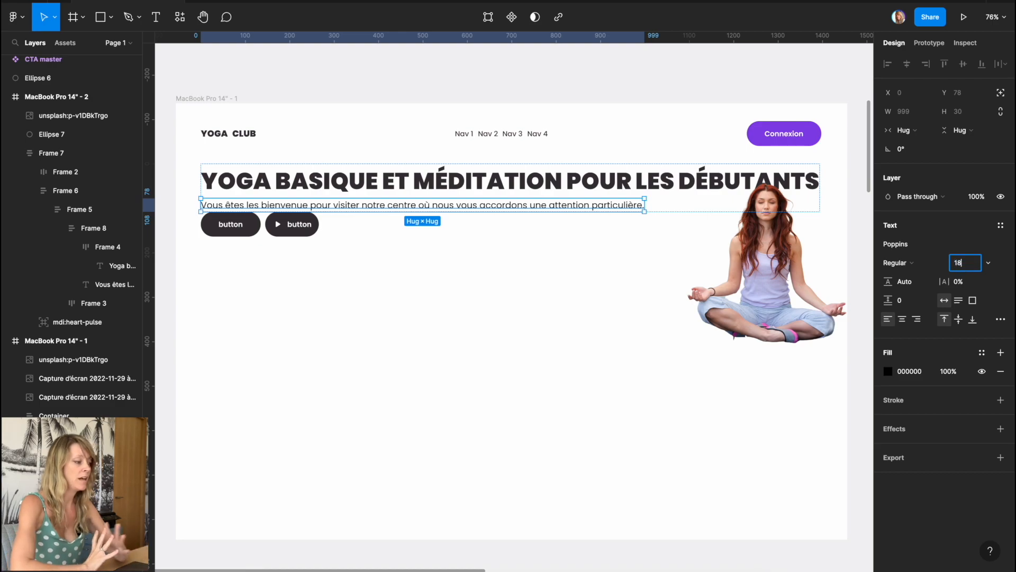
key("Return")
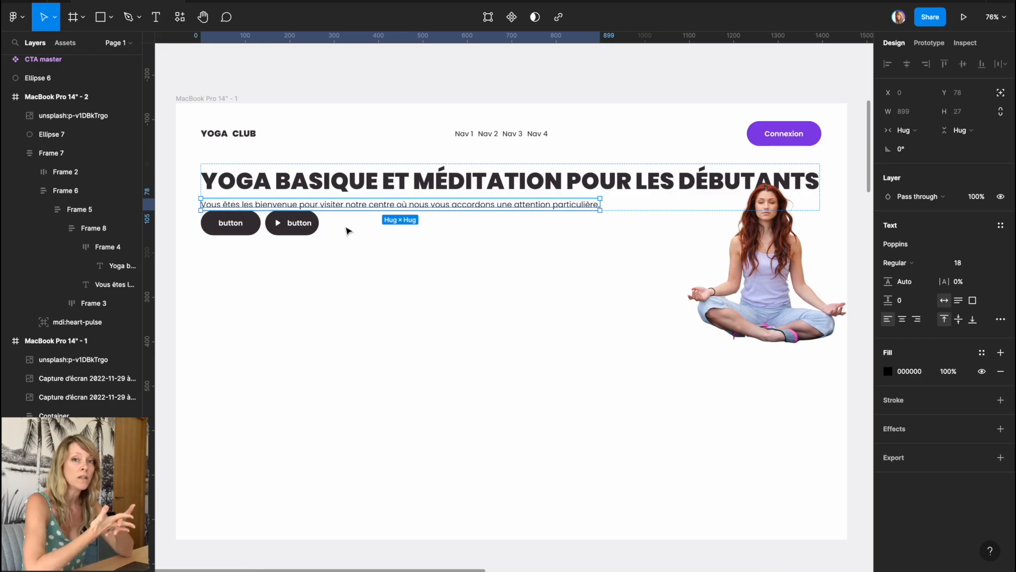
- Change the first button's label to "En savoir plus" and set its font size to 20
left_click(241, 225)
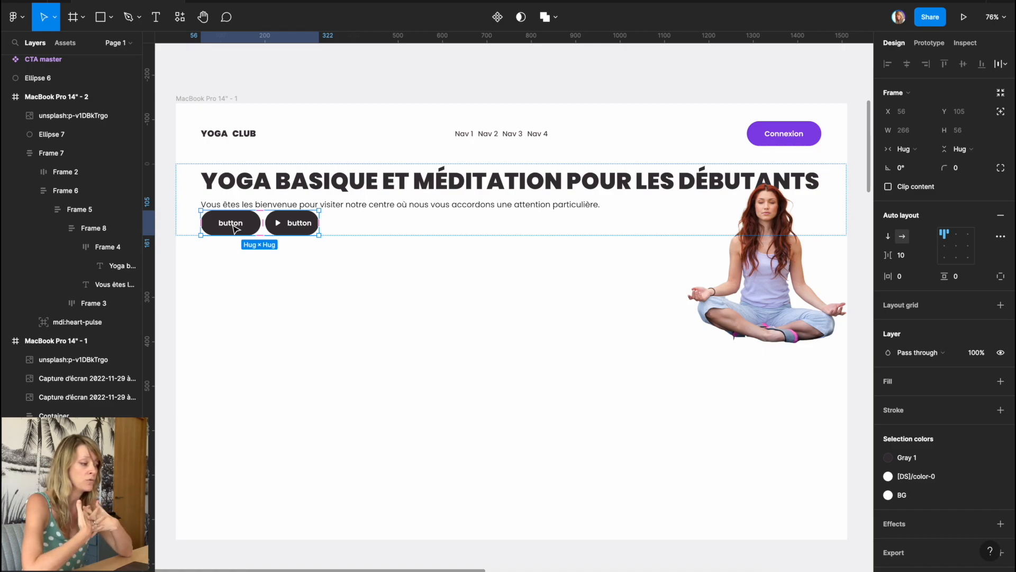
scroll(233, 228, "down", 2)
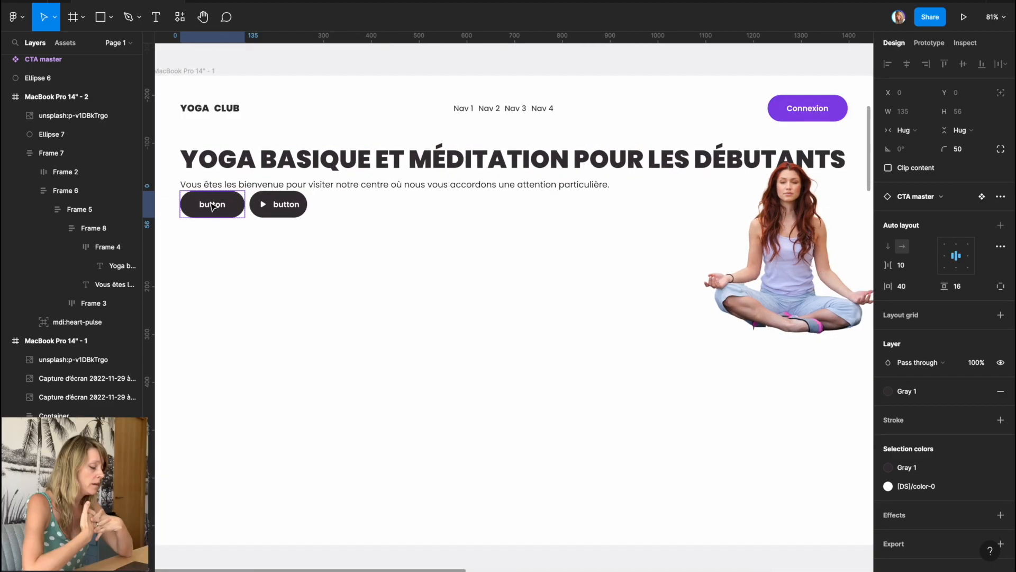
double_click(211, 206)
double_click(211, 206)
type("En savoir plus")
key("Escape")
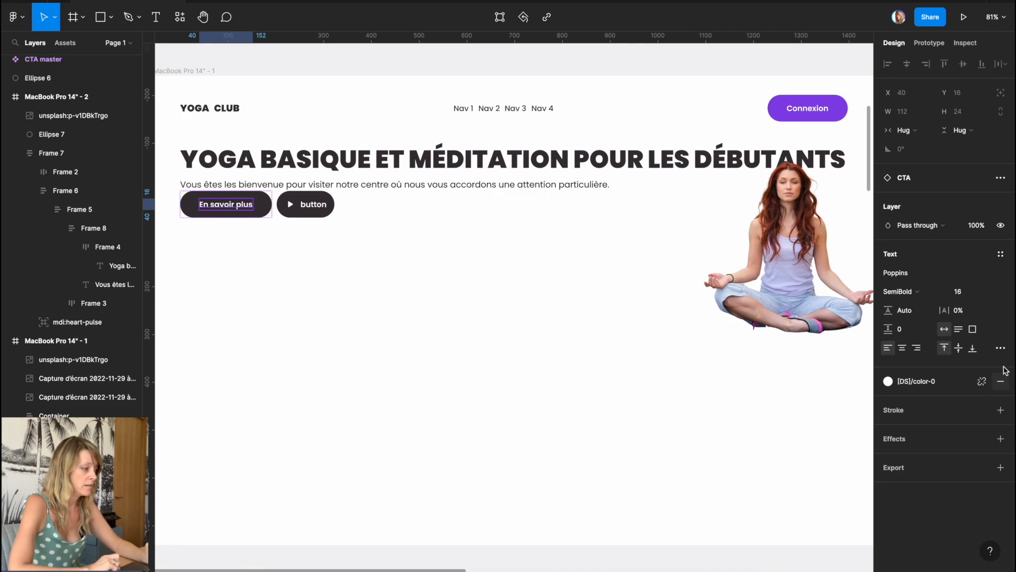
left_click(973, 294)
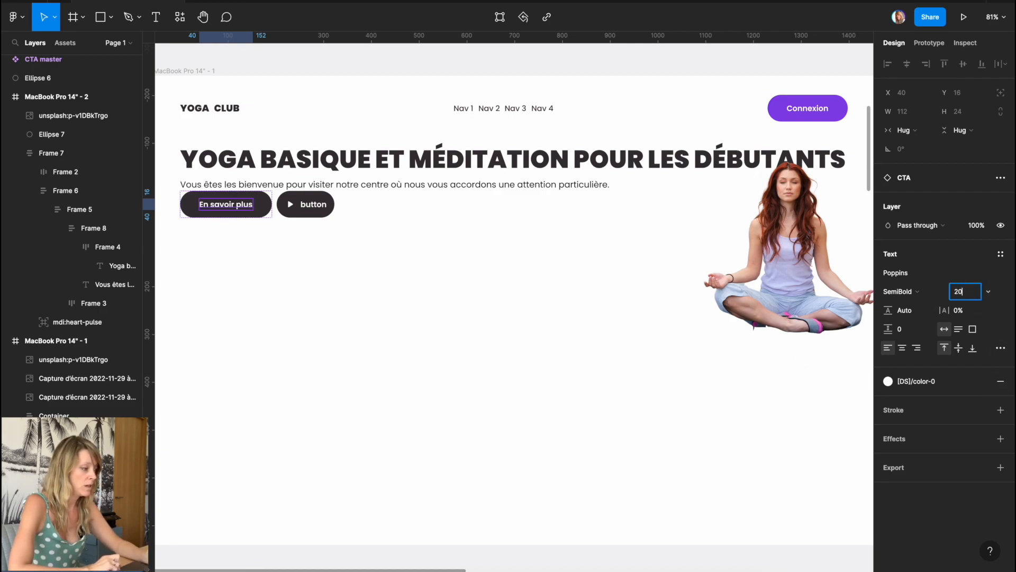
type("20")
key("Return")
- Change the label of the play-icon button to "Regarder la vidéo" and set its font size to 20
left_click(326, 206)
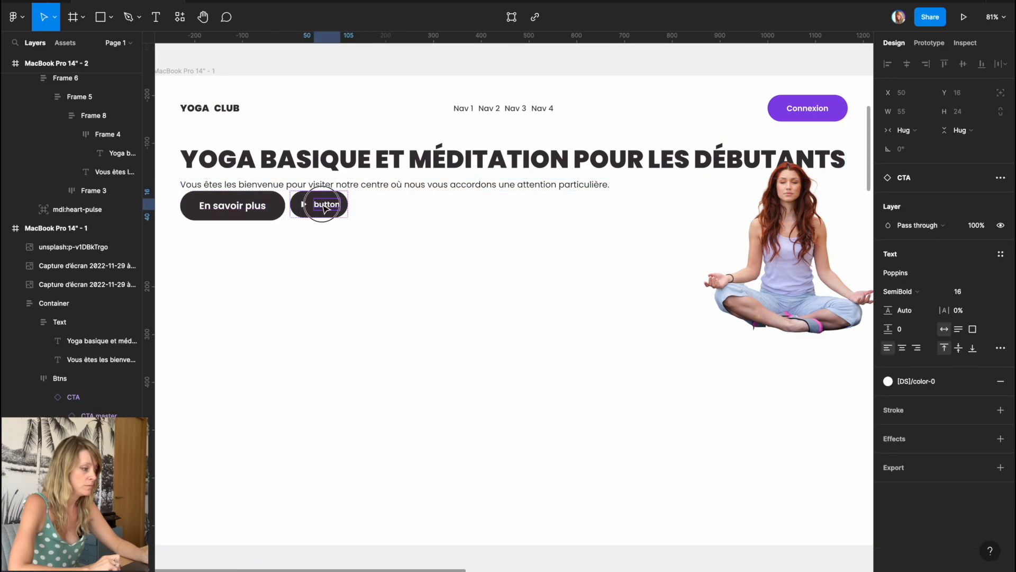
double_click(325, 207)
type("Rea")
type("arder la vidéo")
left_click(975, 293)
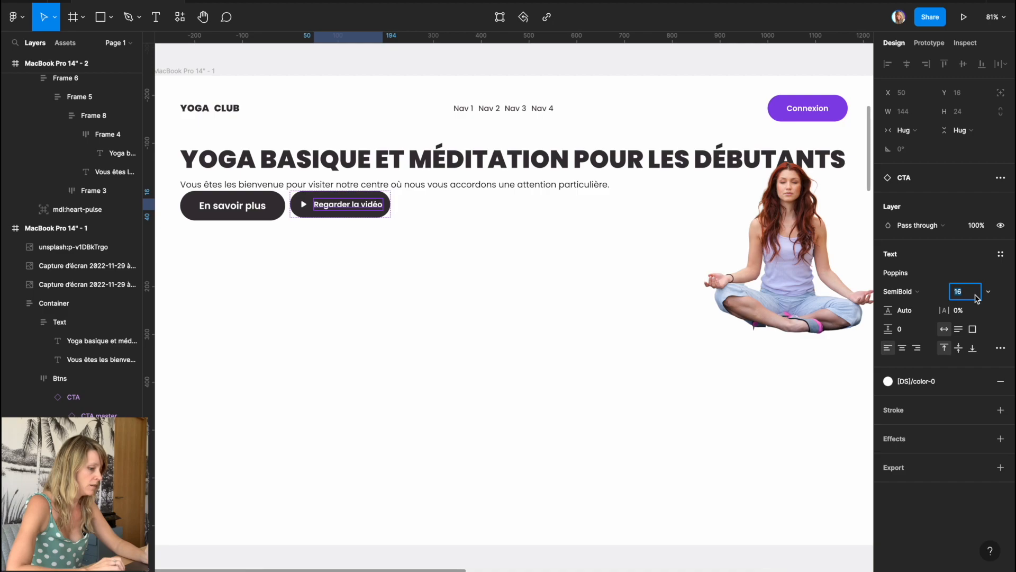
type("20")
key("Return")
- Switch the "En savoir plus" button to the Variant2 version of the CTA component
left_click(268, 217)
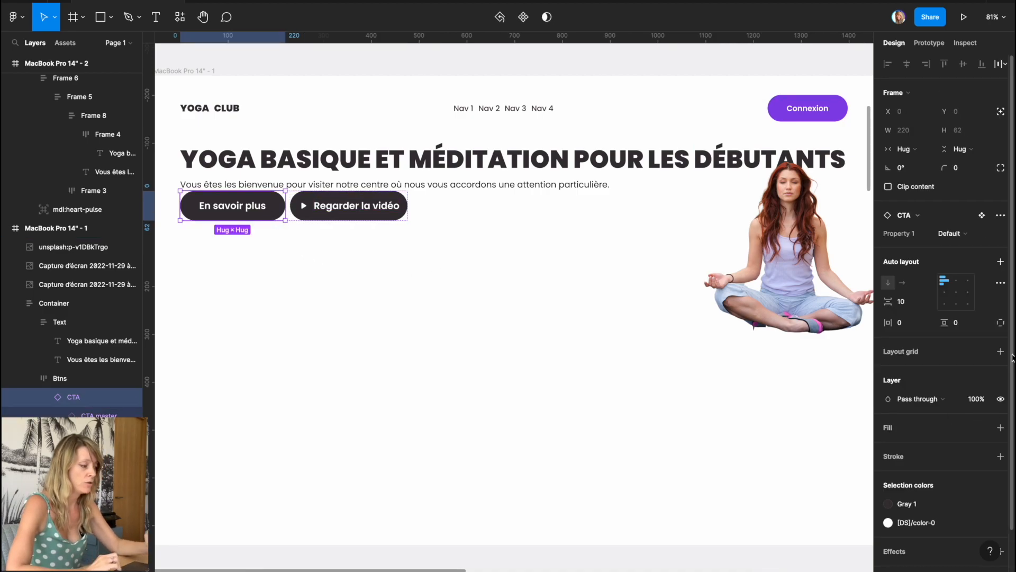
left_click(965, 235)
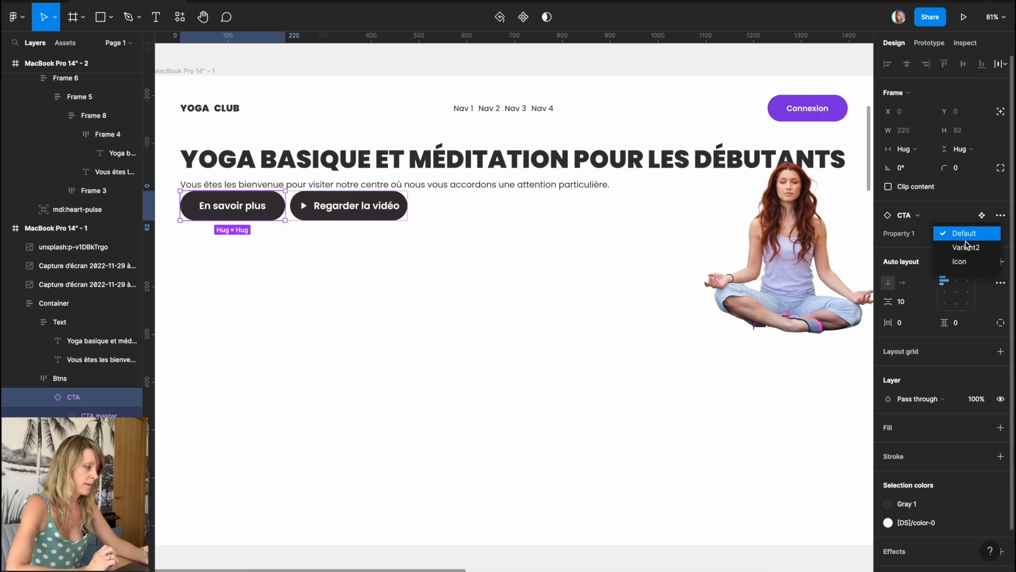
left_click(965, 247)
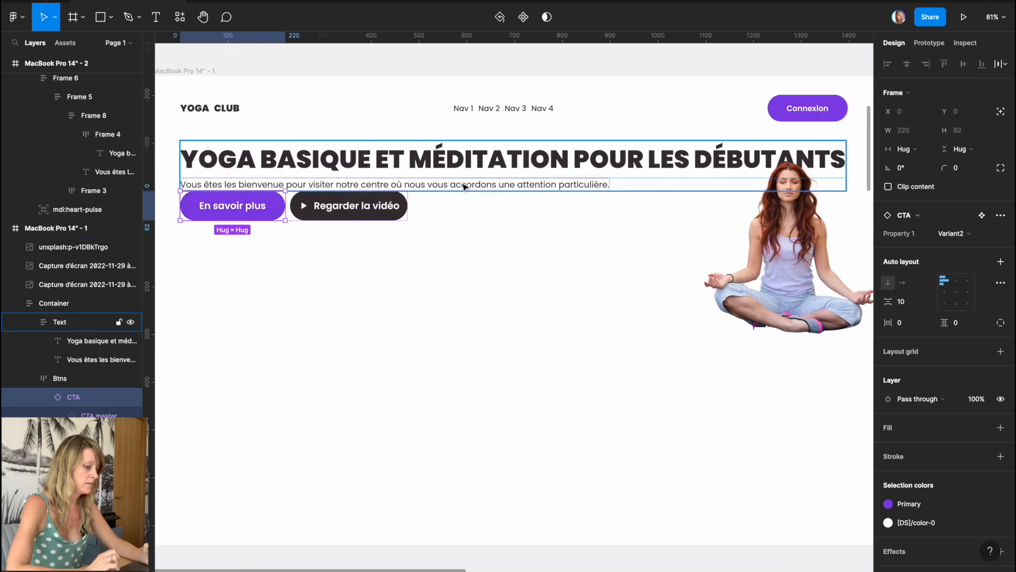
- Recolour the "Regarder la vidéo" button's icon and label to Primary and replace its dark fill with a white one outlined in purple
left_click(392, 207)
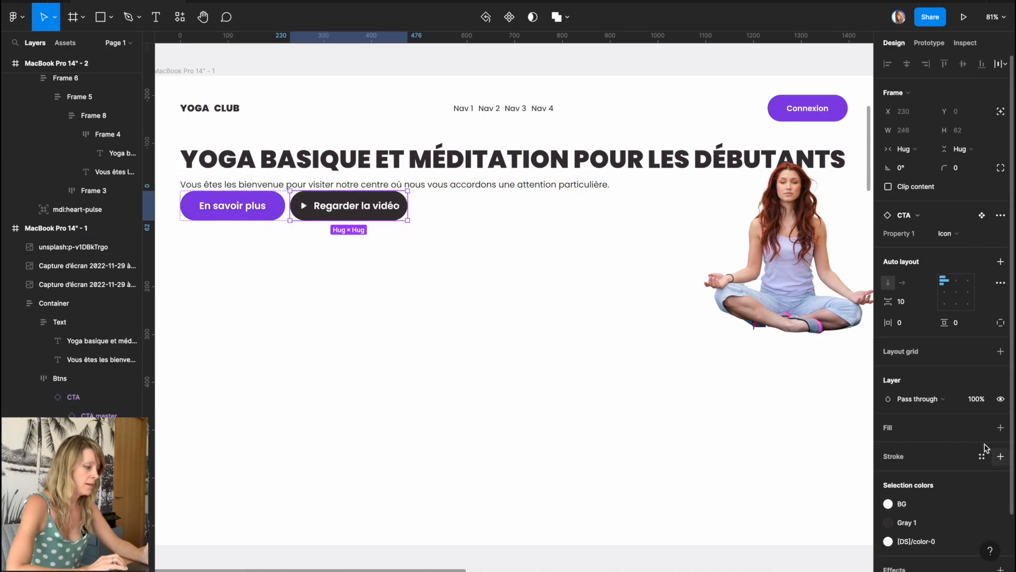
scroll(979, 426, "down", 2)
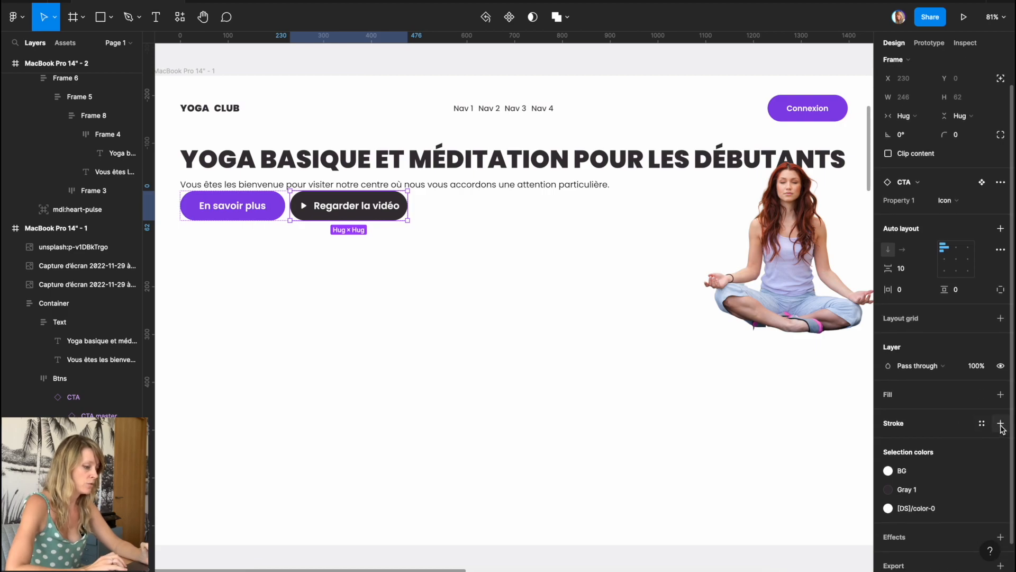
left_click(931, 470)
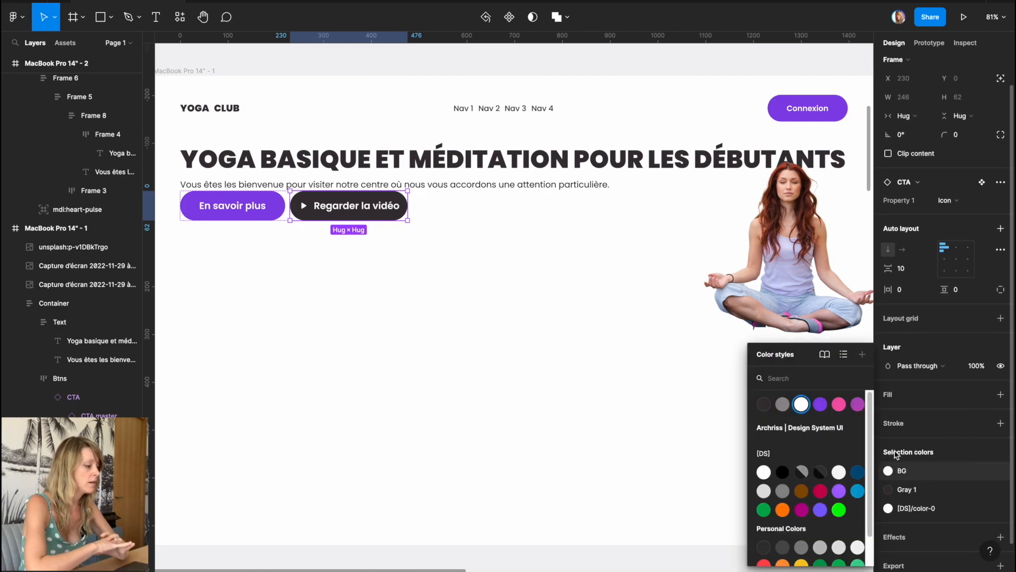
left_click(819, 404)
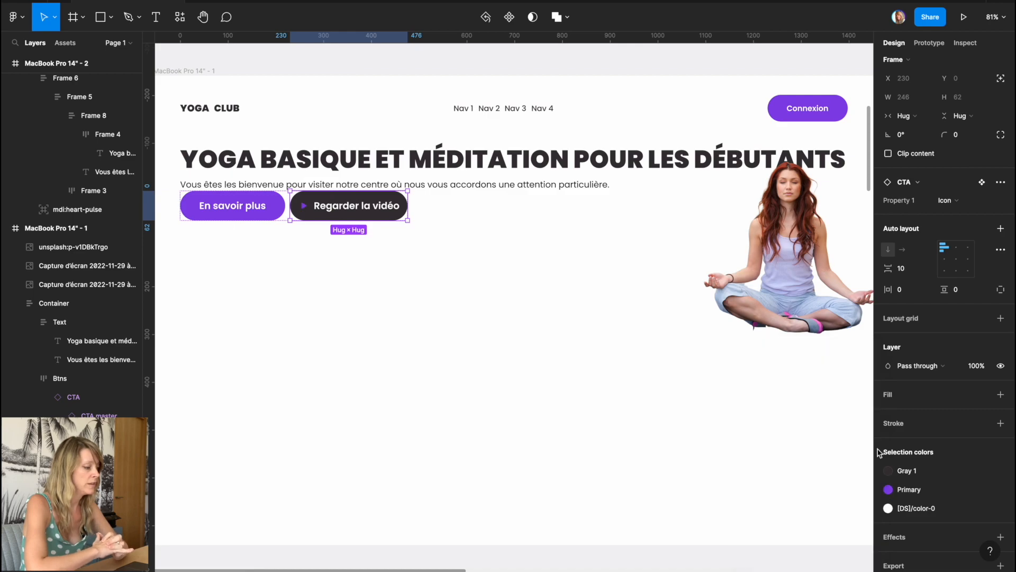
left_click(926, 508)
left_click(822, 404)
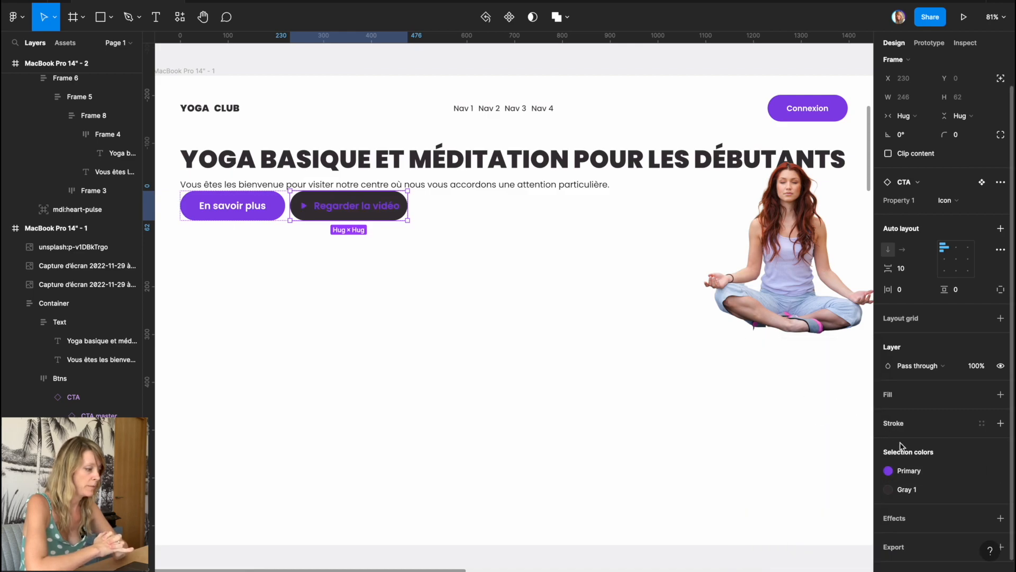
left_click(919, 490)
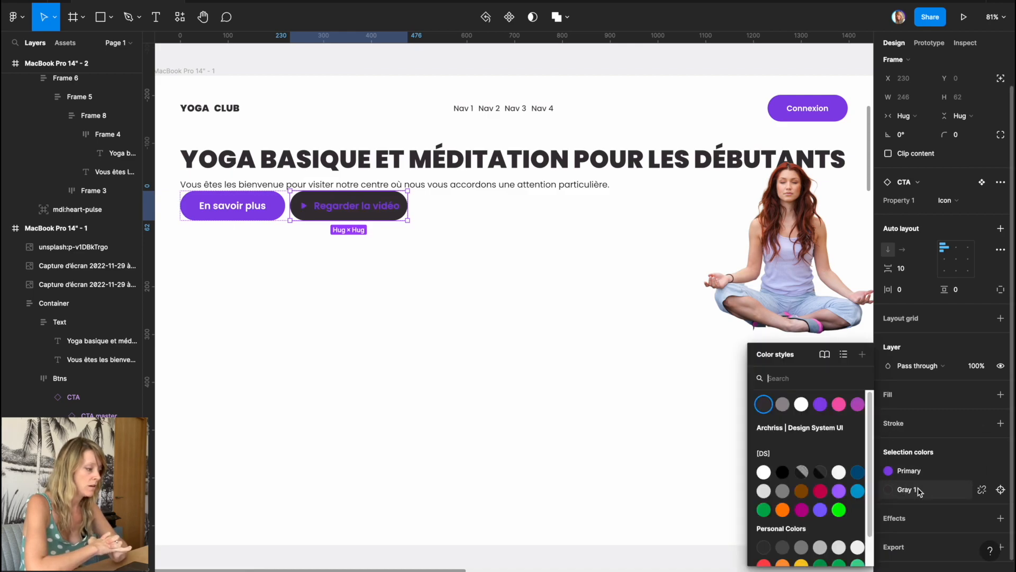
left_click(438, 359)
- Apply the Accent colour style to only the words "POUR LES DÉBUTANTS" in the heading
scroll(439, 359, "up", 1)
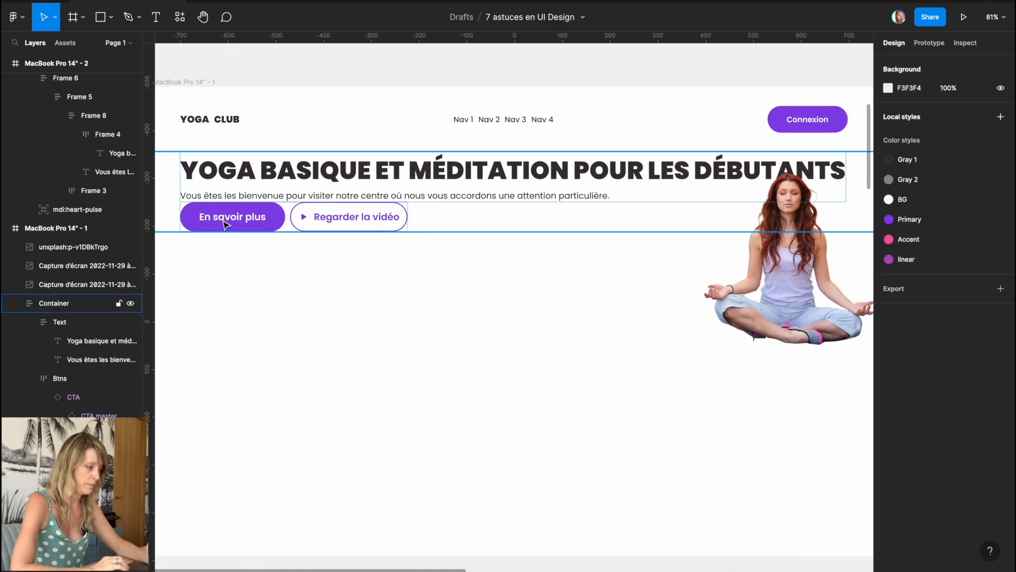
scroll(336, 272, "down", 2)
triple_click(614, 188)
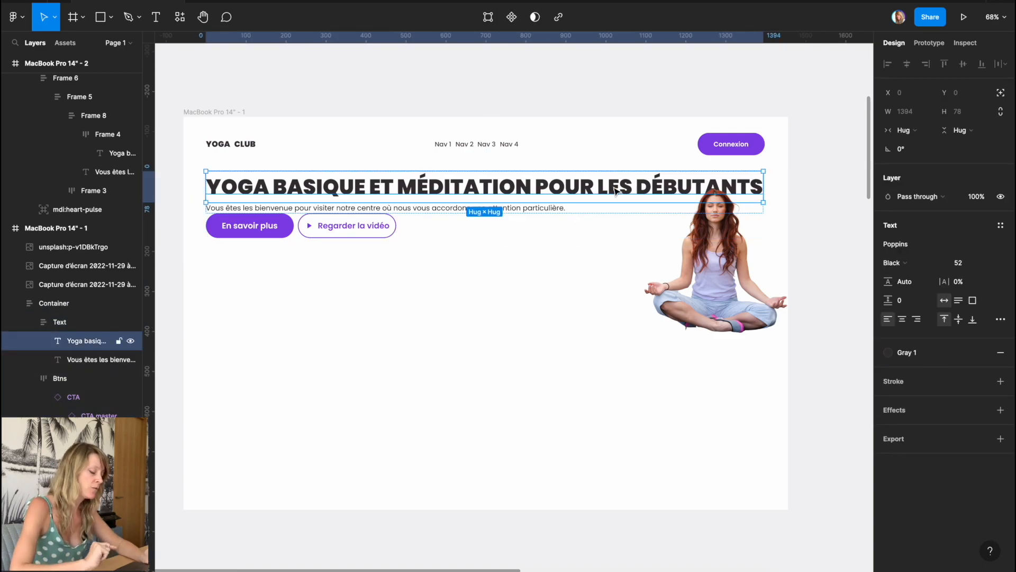
double_click(570, 190)
left_click(540, 186)
left_click_drag(540, 187, 783, 187)
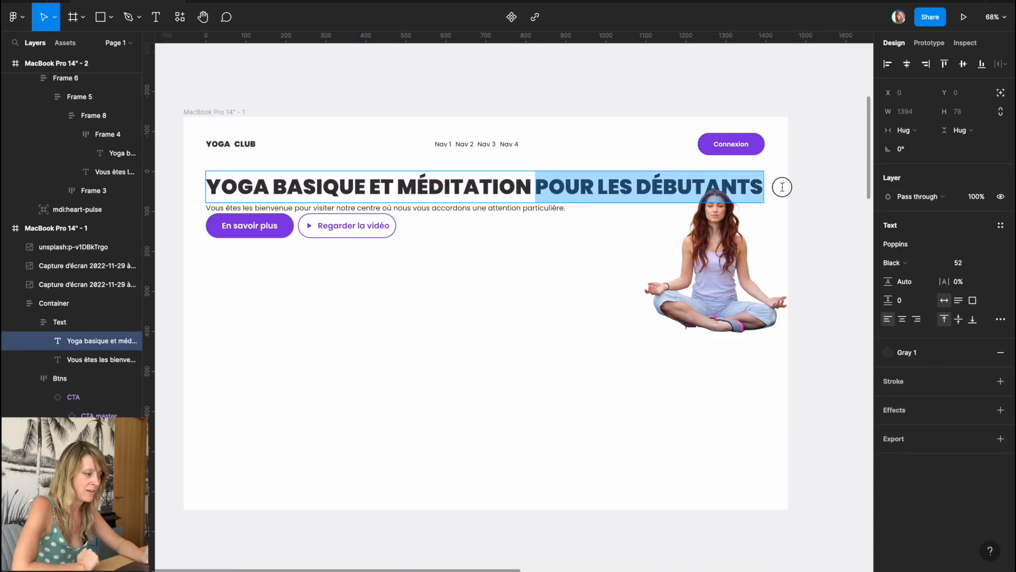
left_click(922, 353)
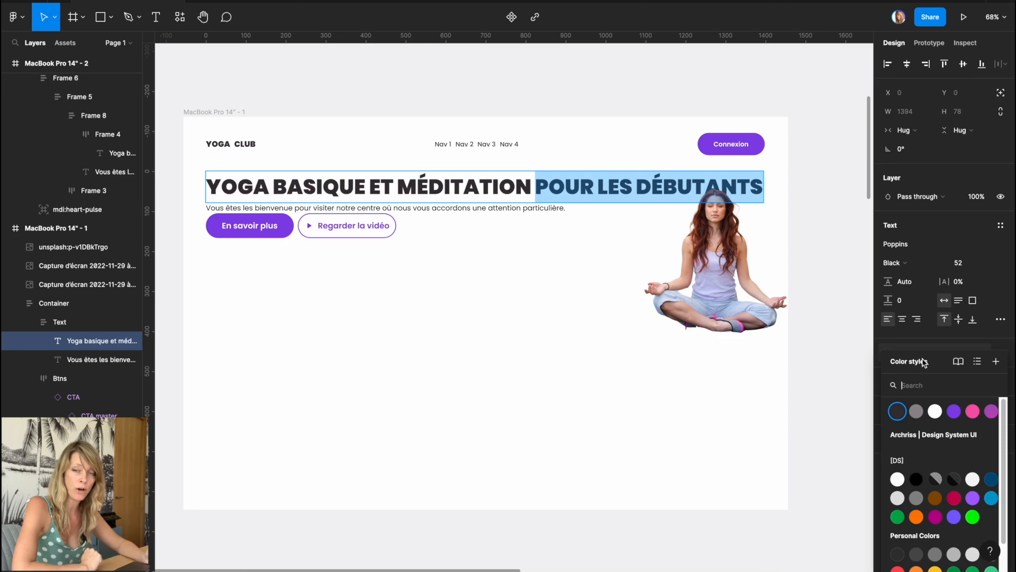
left_click(973, 412)
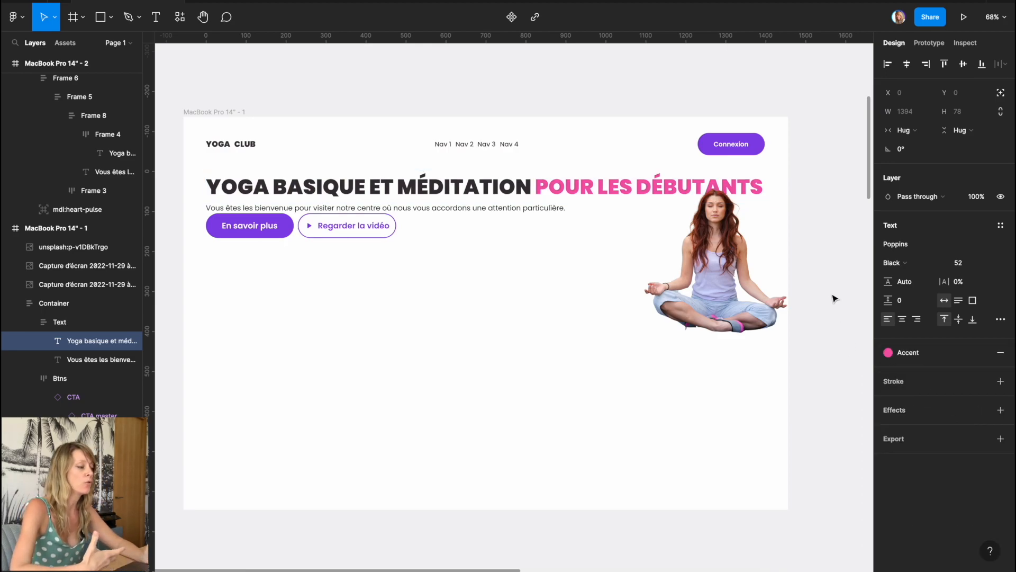
key("Escape")
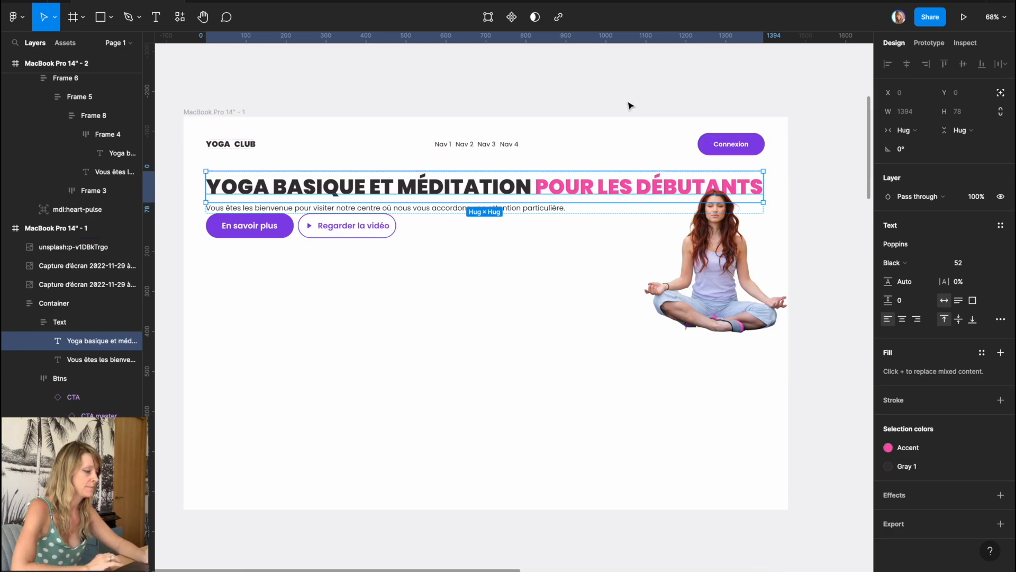
- Set the font size of the "YOGA" and "CLUB" logo words in the header to 24
left_click(360, 104)
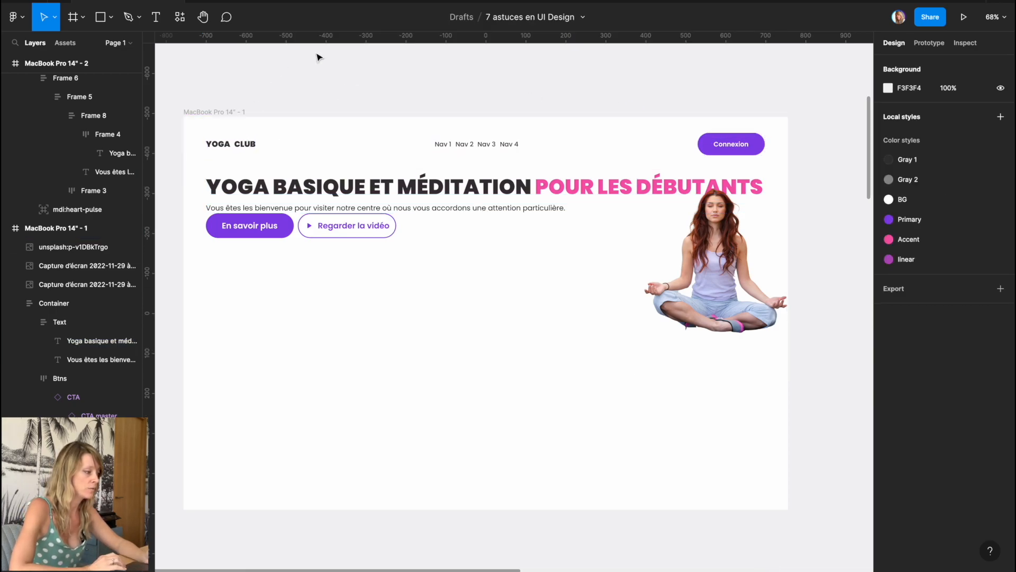
type("24")
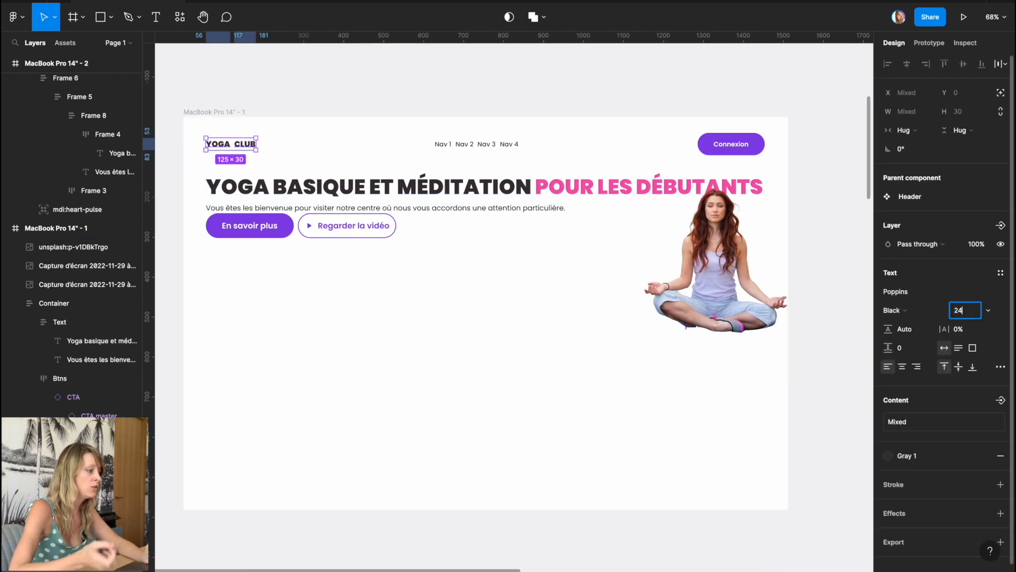
key("Return")
- Set the spacing between the two logo words to 0
double_click(238, 146)
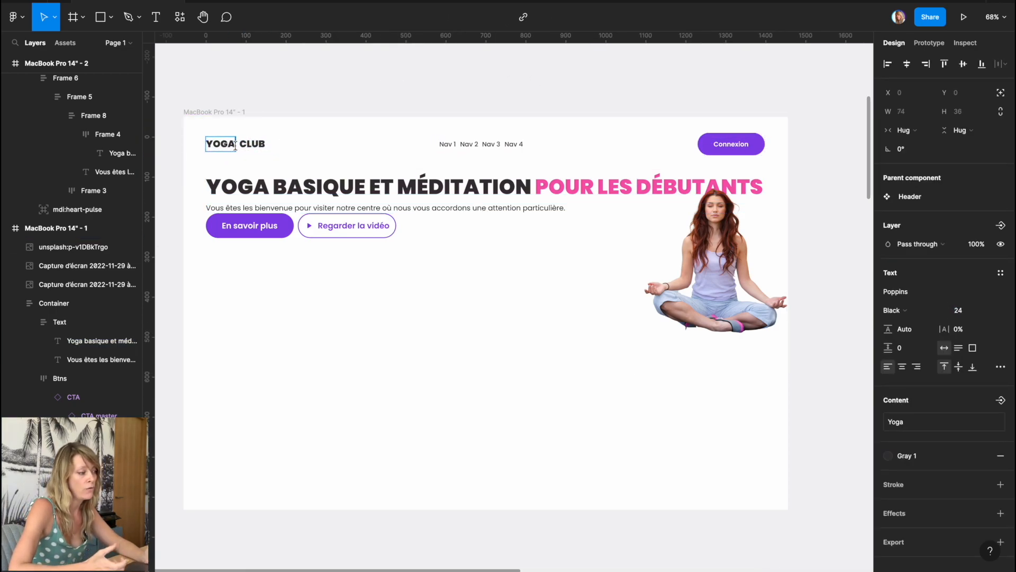
left_click(237, 145)
left_click(905, 303)
type("0")
key("Return")
- Apply the Primary colour style to the word "YOGA" in the header logo
double_click(222, 144)
left_click(906, 456)
left_click(953, 412)
left_click(529, 268)
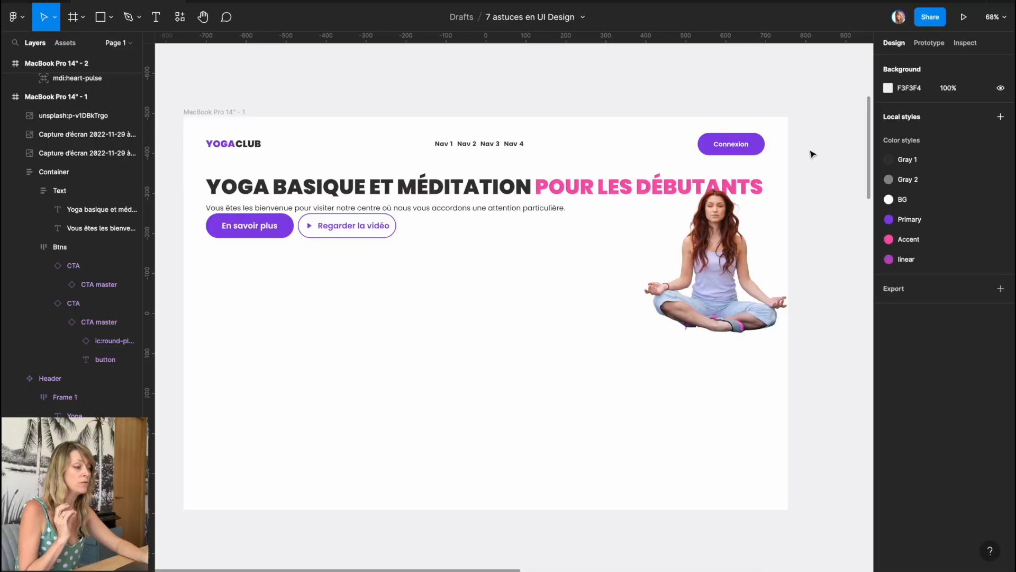
- Give the Text frame holding the heading and description a fixed width of 700
left_click(408, 189)
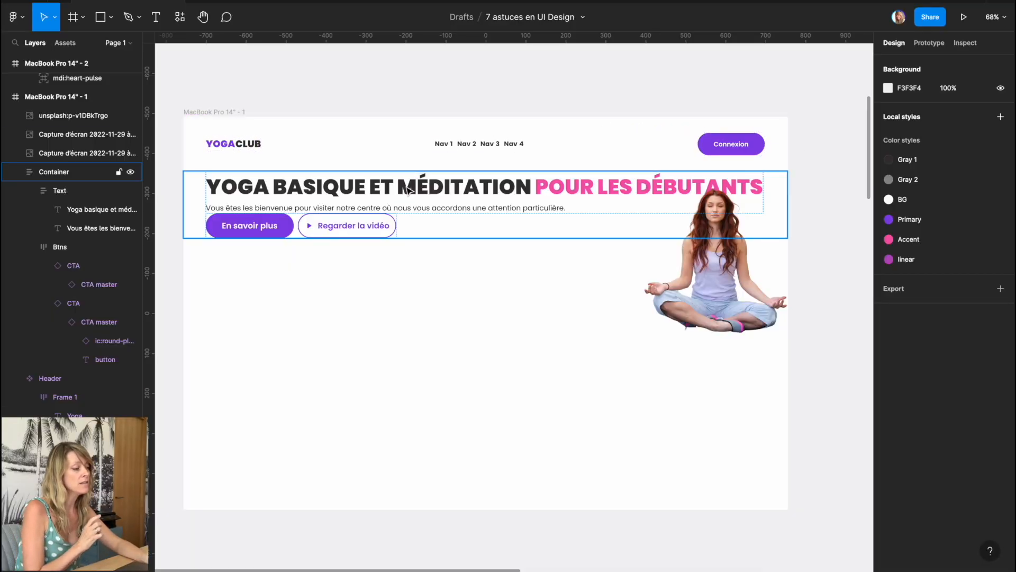
left_click(409, 189)
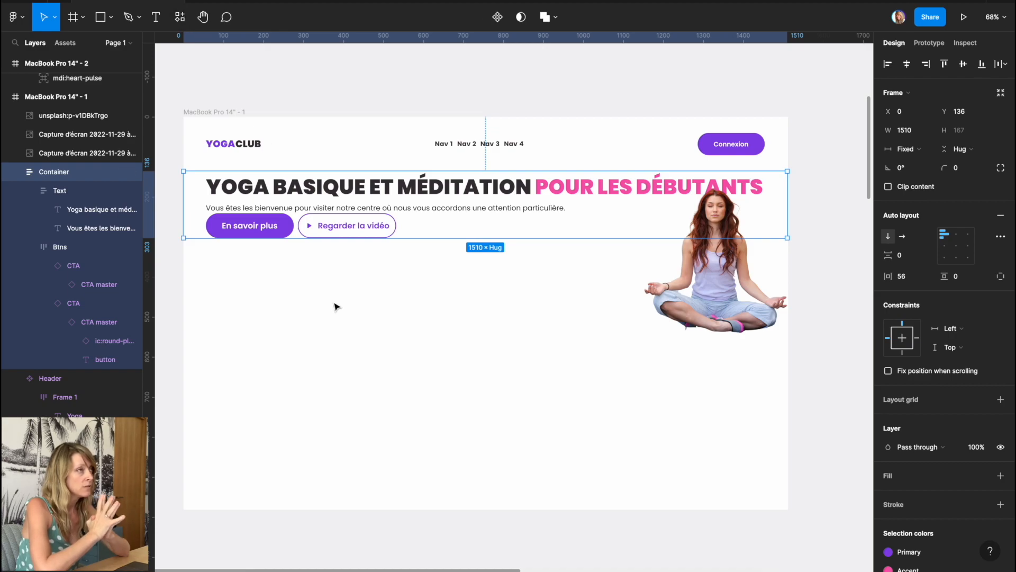
double_click(537, 193)
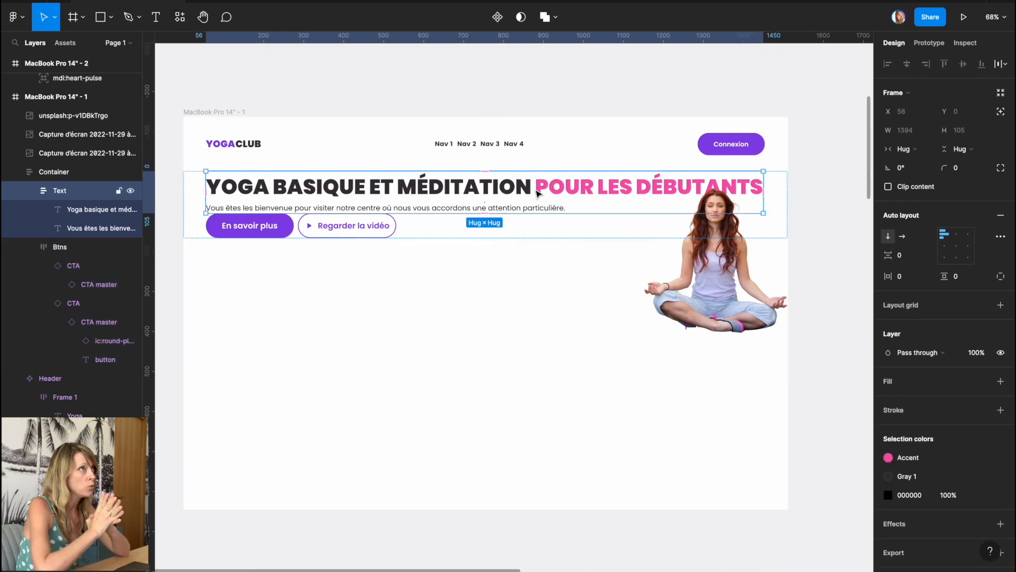
left_click(926, 152)
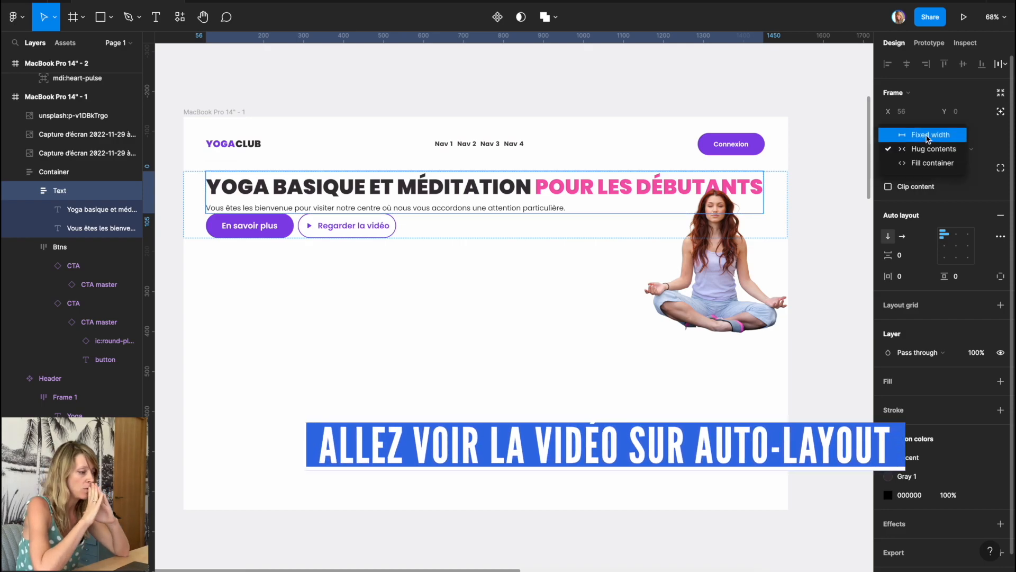
left_click(928, 136)
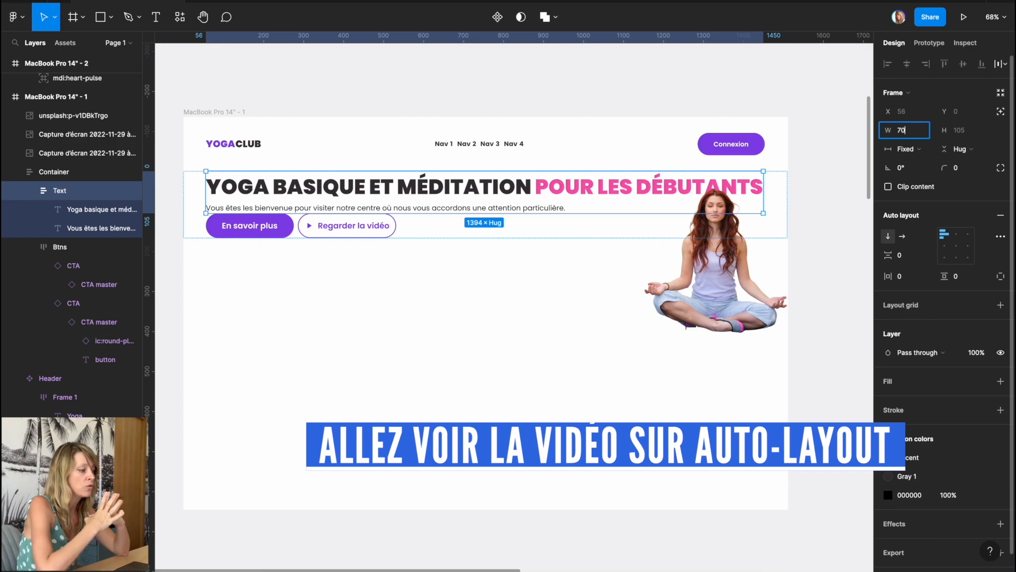
key("Return")
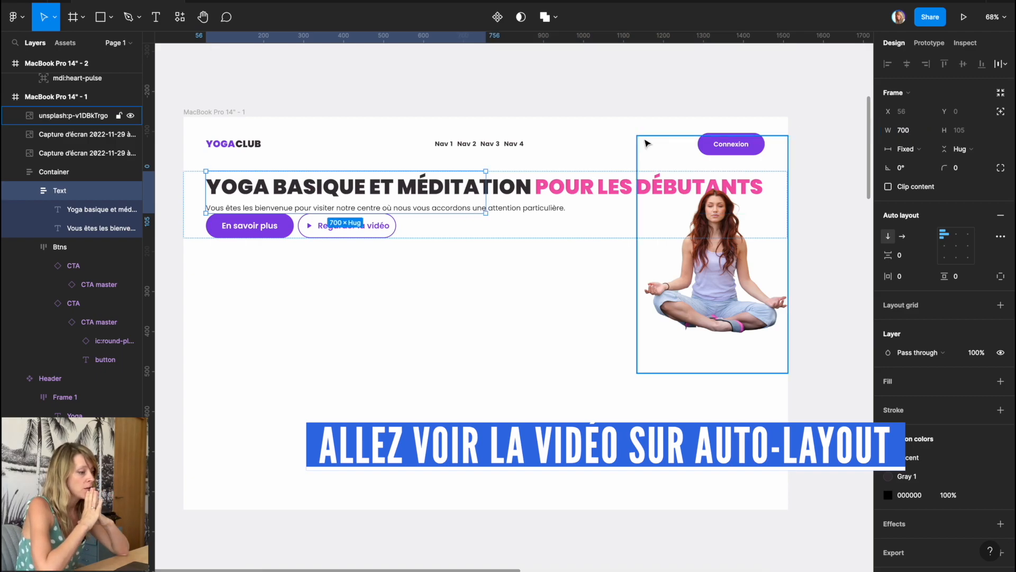
- Set the widths of the heading and of the description below it to Fill container
double_click(430, 183)
left_click(907, 131)
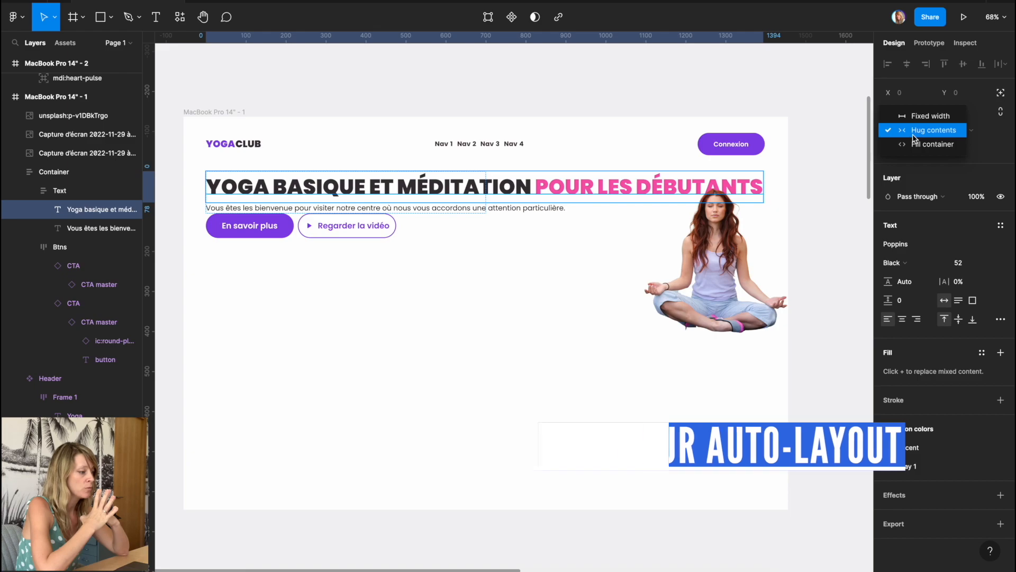
left_click(931, 145)
left_click(418, 276)
left_click(912, 130)
left_click(919, 147)
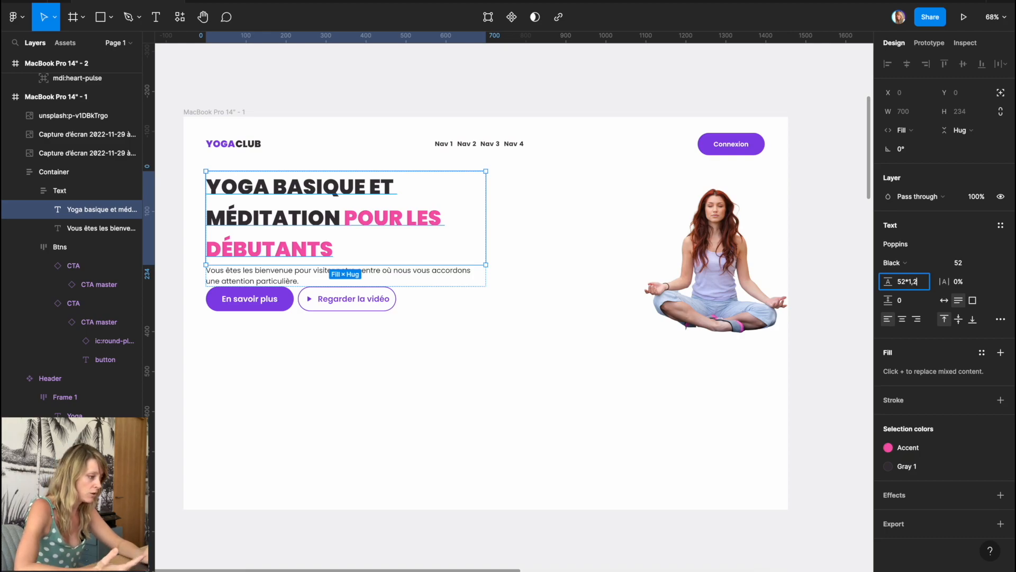
- Set the heading's line height to 52*1,2 and the description's line height to 18*1,4
key("Return")
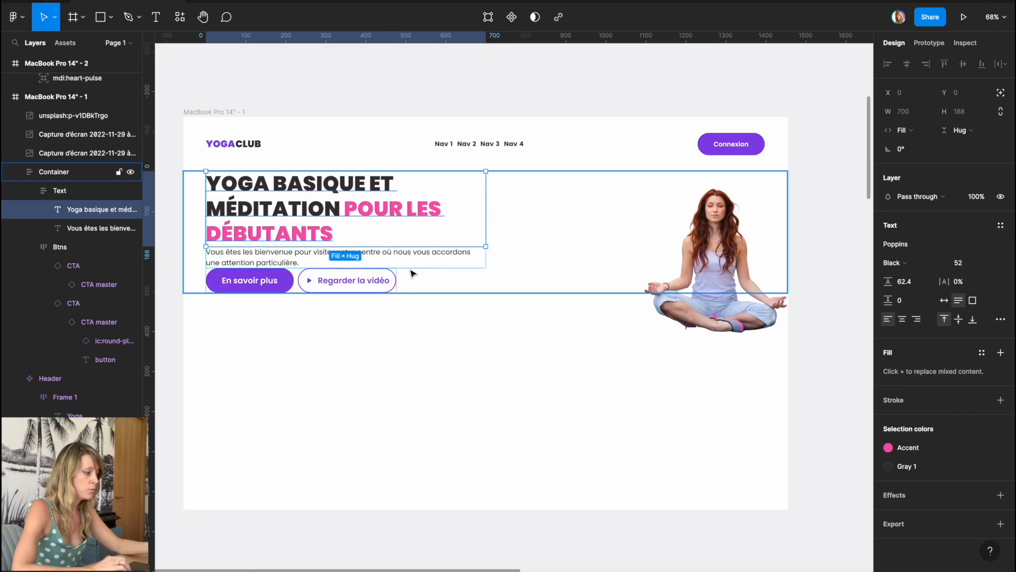
left_click(288, 263)
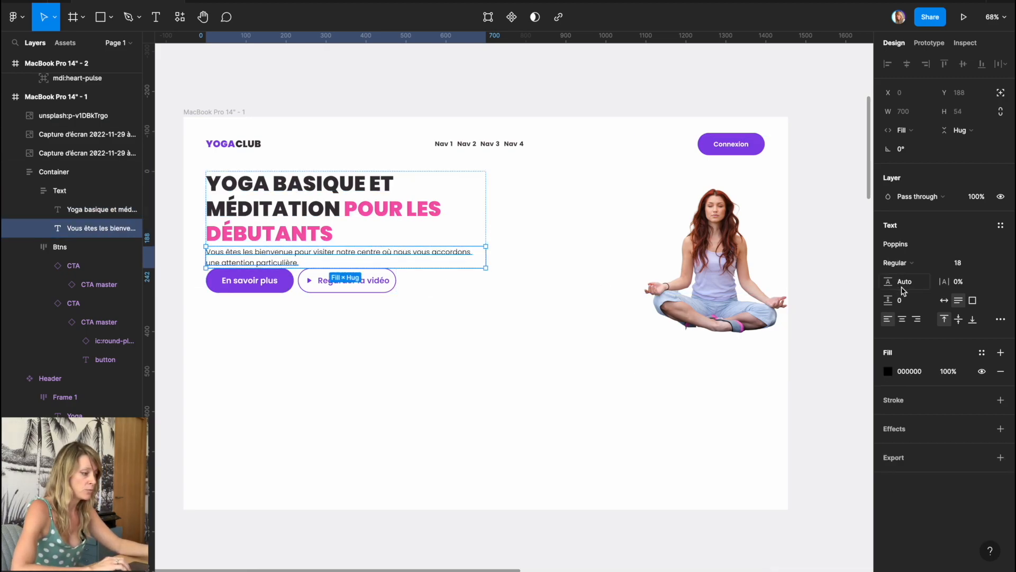
type("18*1,4")
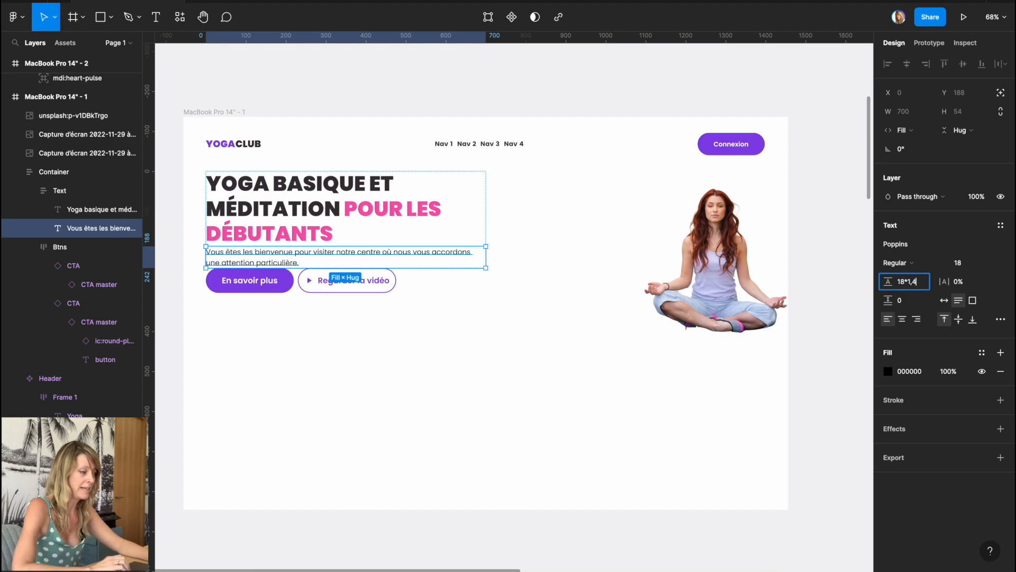
key("Return")
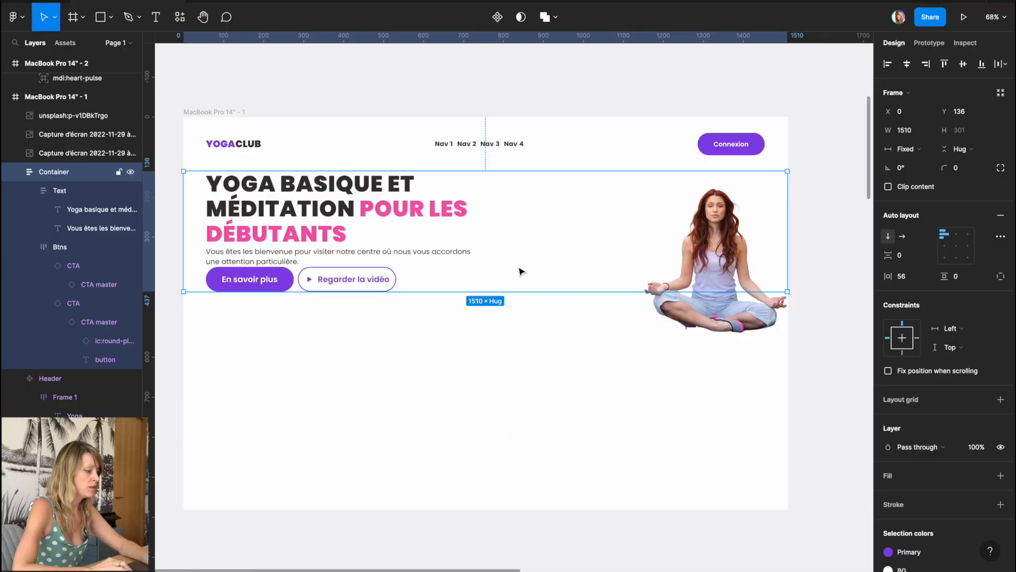
- Set the Text frame's spacing between the heading and the description to 16
double_click(338, 201)
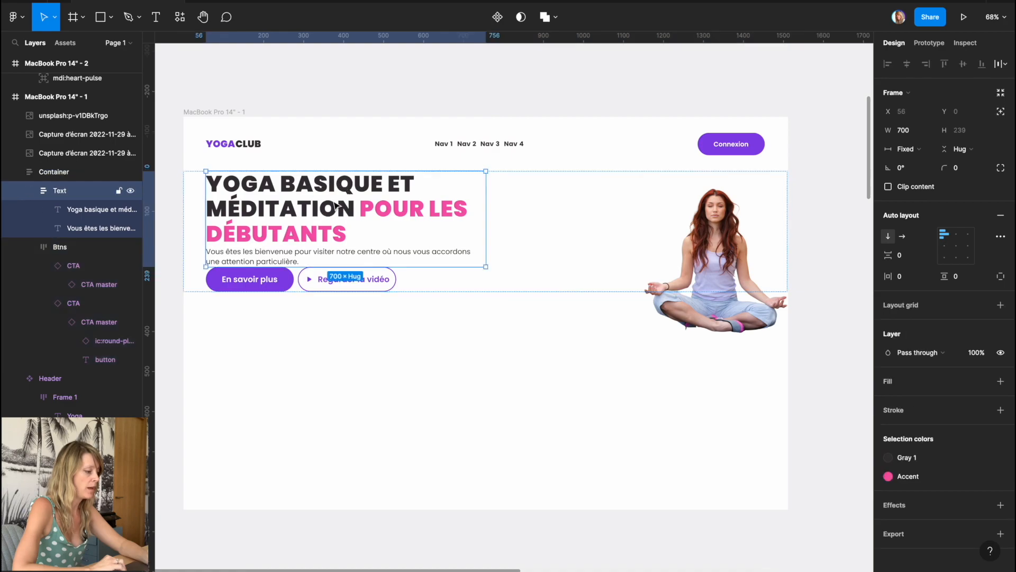
left_click(903, 260)
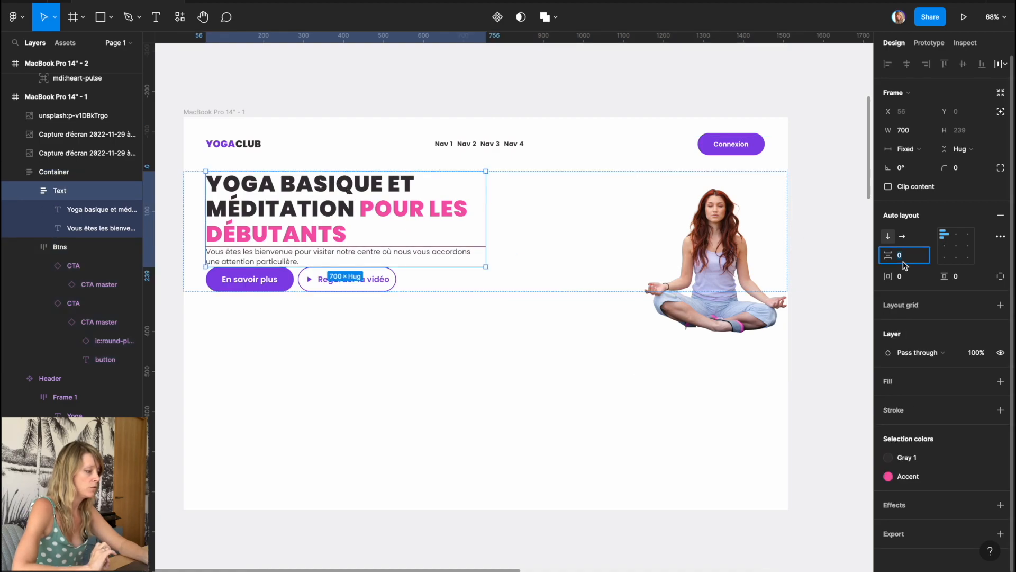
key("Return")
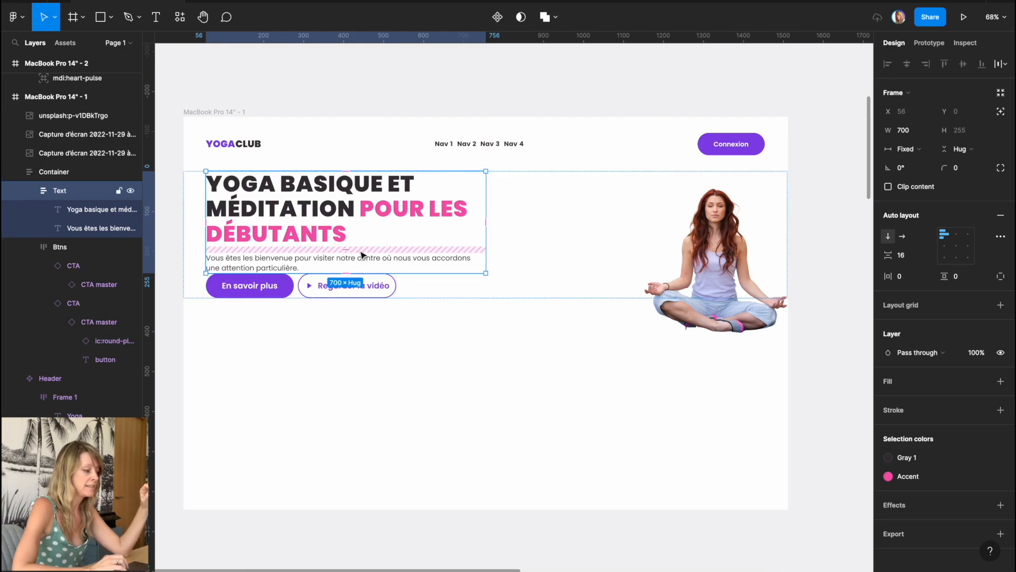
- Set the Container's spacing between the text block and the buttons to 48, three times 16
left_click(532, 256)
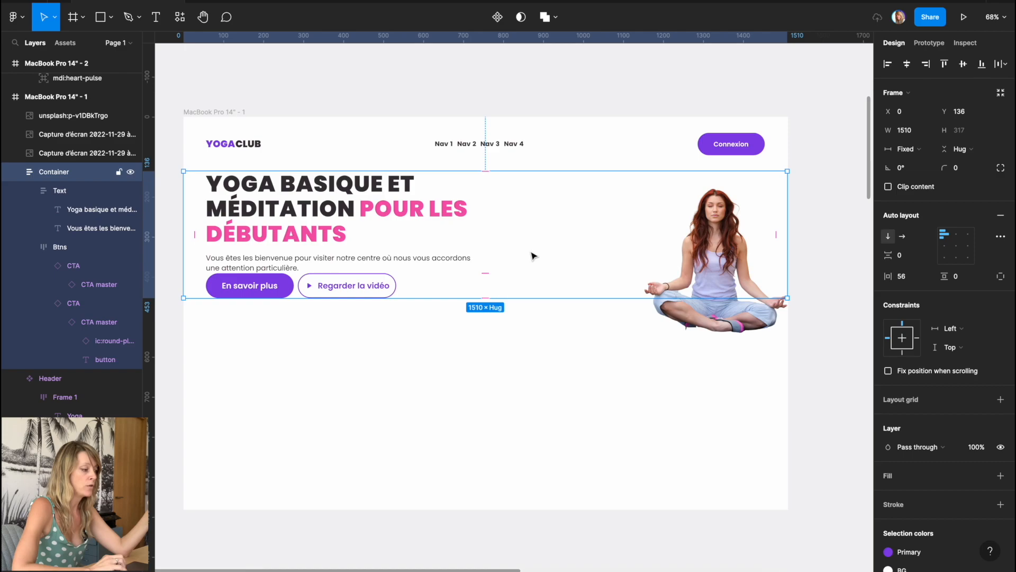
left_click(916, 258)
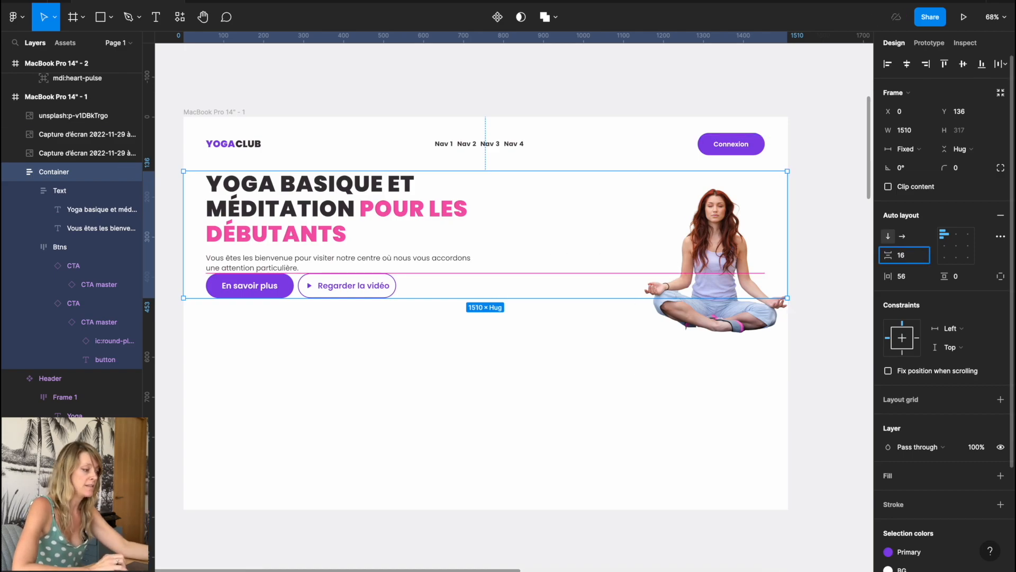
type("16*3")
key("Return")
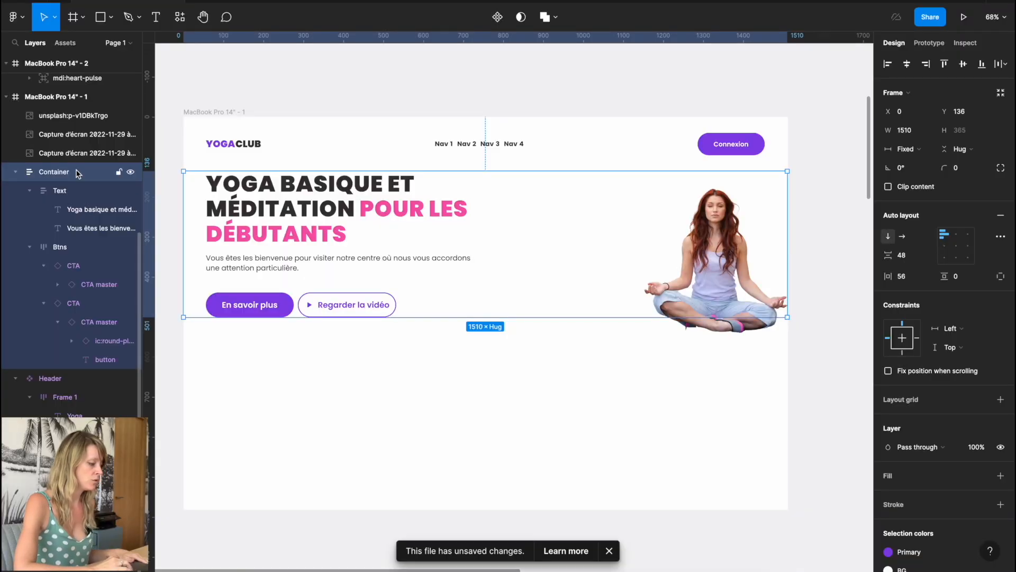
- Wrap the Container in a new auto layout frame with zero padding and align it to the page's left edge
key("ctrl+z")
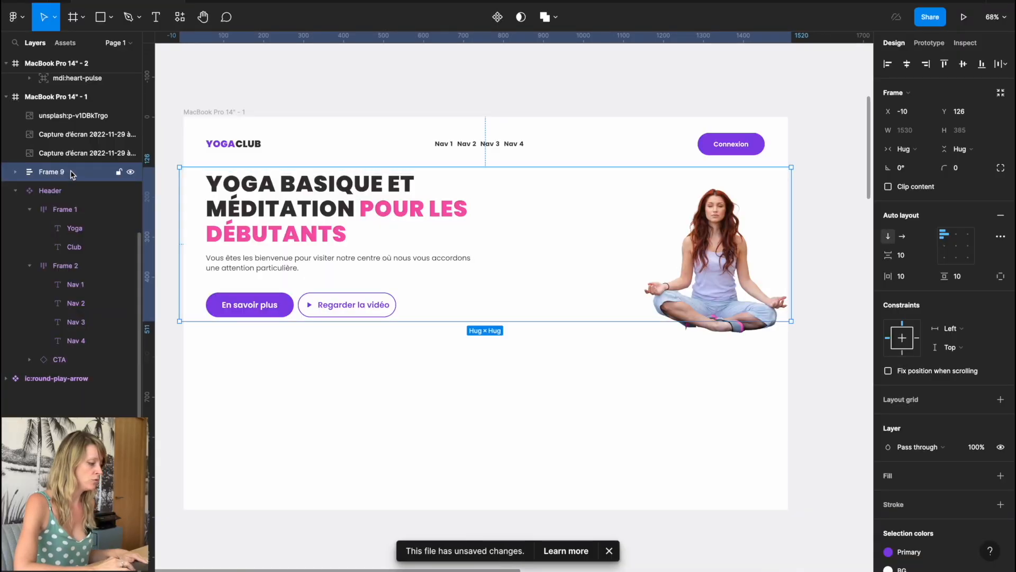
left_click(485, 169, "alt+shift")
type("0")
key("Return")
left_click(888, 63)
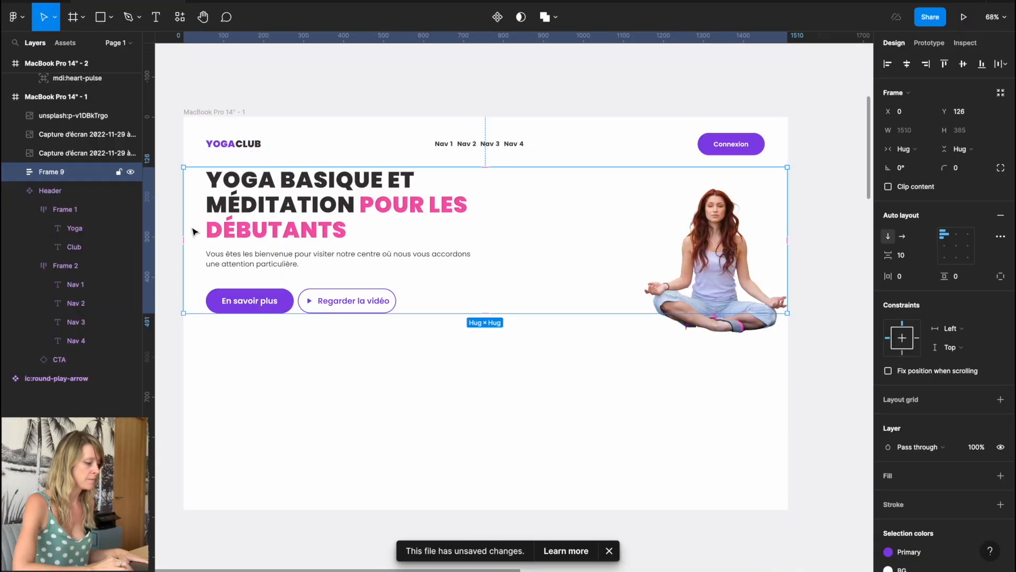
- Wrap the header and the hero frame together in an auto layout frame and extend it to the page's bottom edge
key("shift+a")
left_click_drag(486, 319, 493, 511)
- Set the hero frame's height to Fill container and align its content to the left and vertically centred
left_click(452, 295)
left_click(963, 149)
left_click(947, 164)
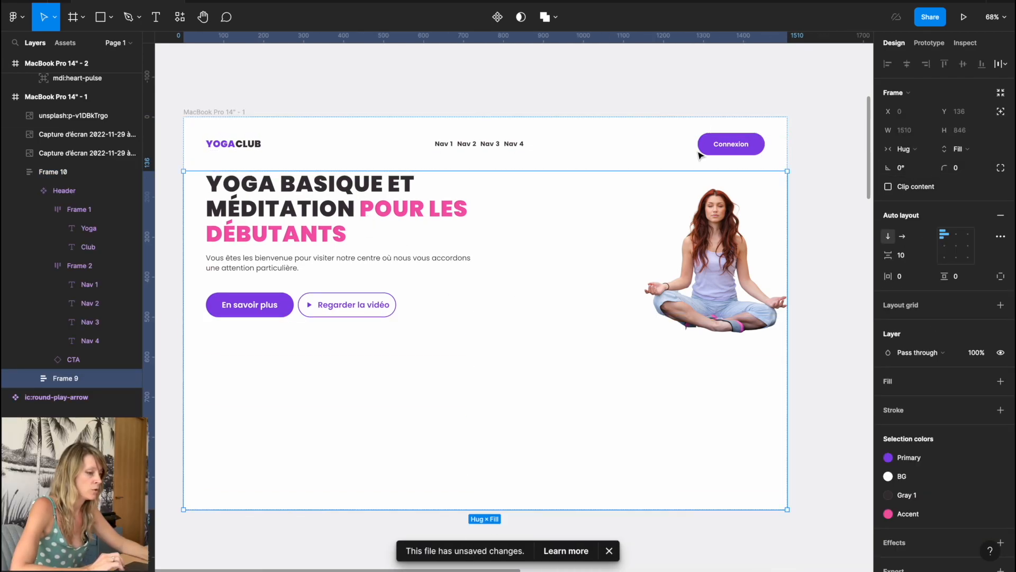
left_click(946, 247)
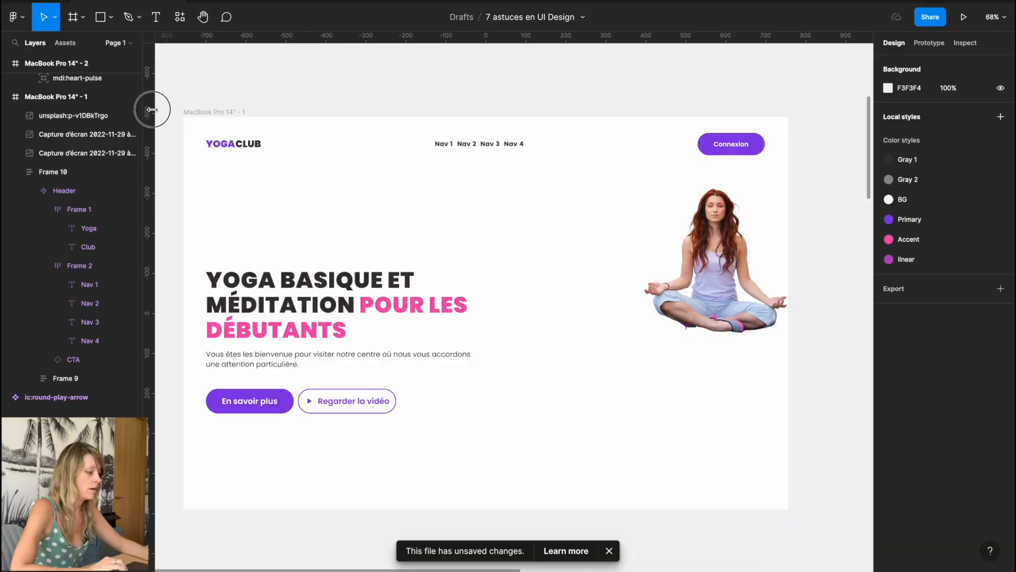
- Place vertical guides at the logo's left edge and Connexion button's right edge, and draw a rectangle about 1397 × 103 between them above the page
left_click_drag(150, 107, 766, 136)
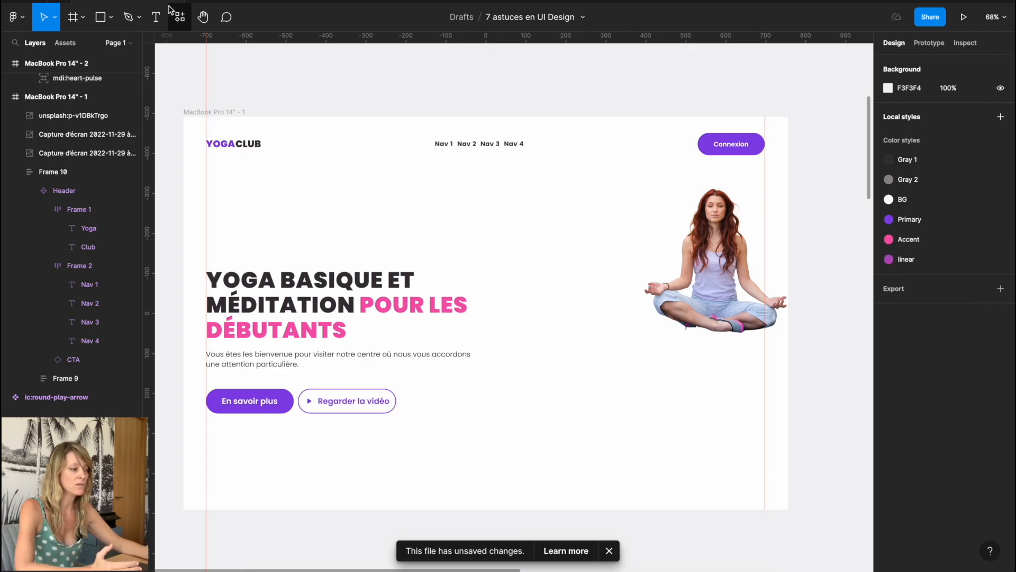
left_click(100, 17)
mouse_move(206, 64)
left_mouse_down()
mouse_move(554, 109)
mouse_move(765, 102)
mouse_move(765, 131)
left_mouse_up()
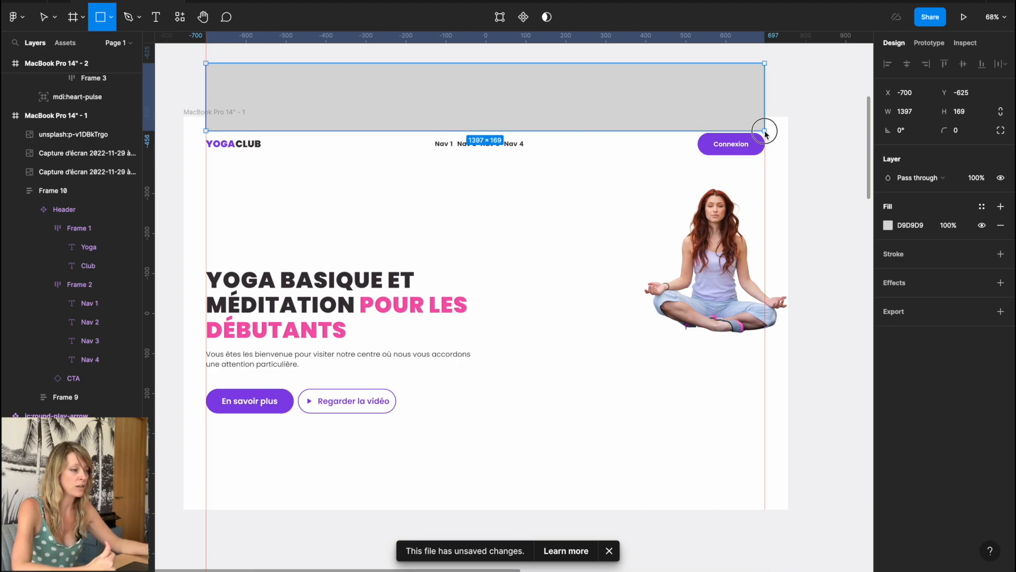
left_click_drag(765, 131, 764, 104)
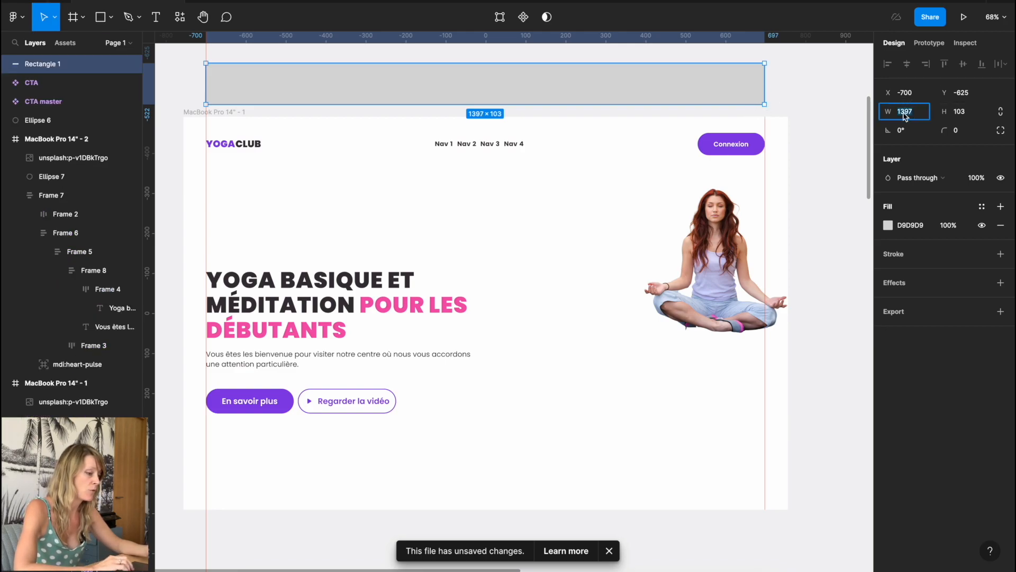
- Set the grey rectangle's width to 1200 and centre it above the page frame
type("1200")
key("Return")
left_click_drag(661, 82, 730, 82)
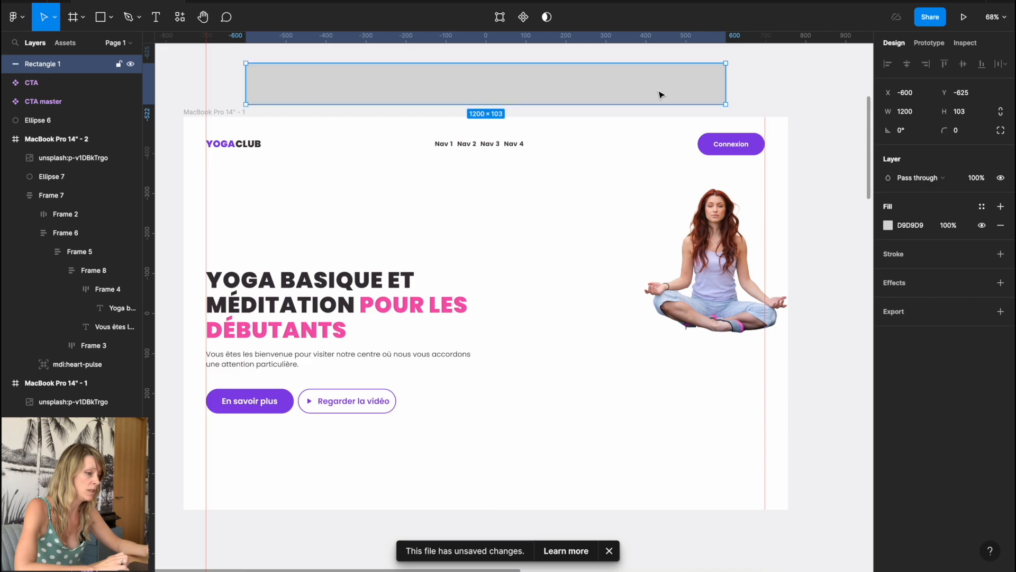
- Set the horizontal padding of the header and of the hero's text Container to 155
left_click(266, 154)
left_click(915, 334)
type("156")
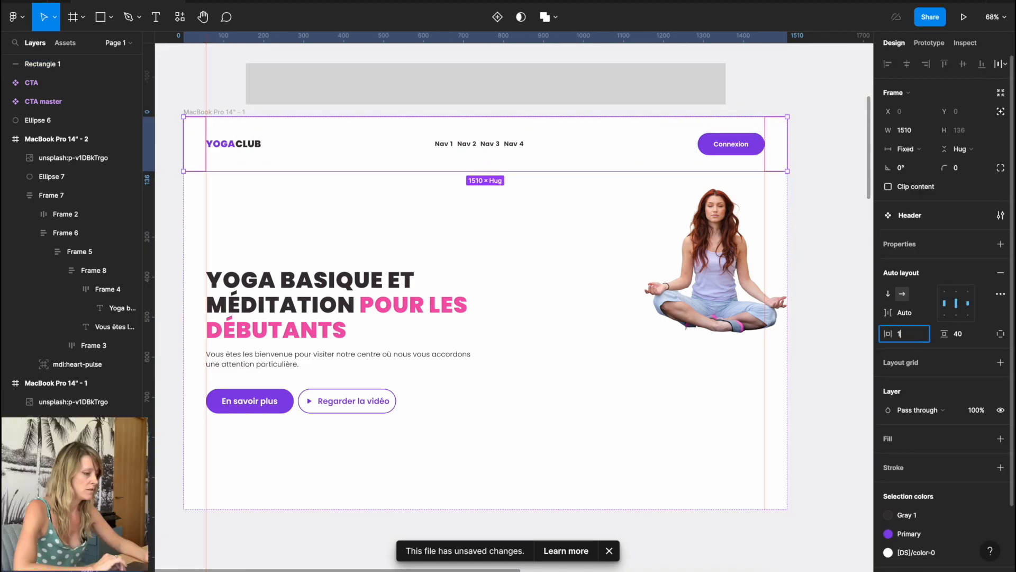
key("Return")
left_click(609, 307)
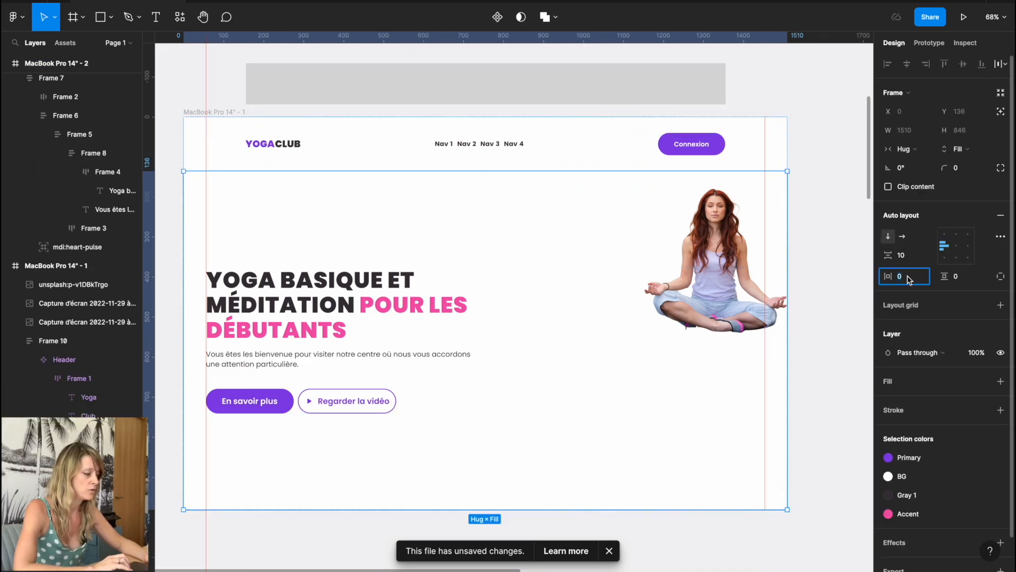
left_click(572, 302)
left_click(909, 278)
key("Return")
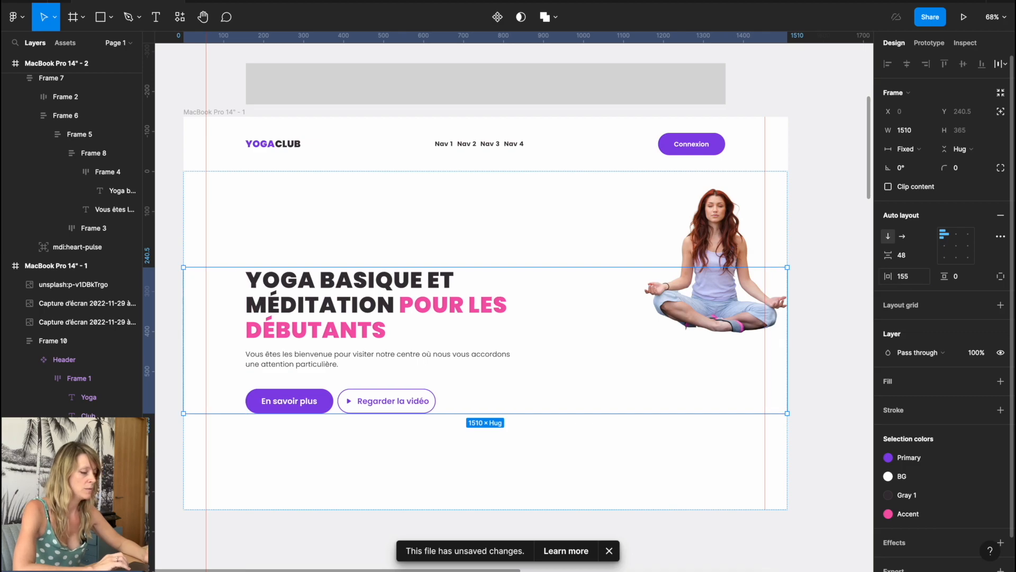
- Move the two vertical guides to the left and right edges of the 1200-wide rectangle
left_click_drag(206, 91, 246, 104)
left_click_drag(765, 122, 725, 125)
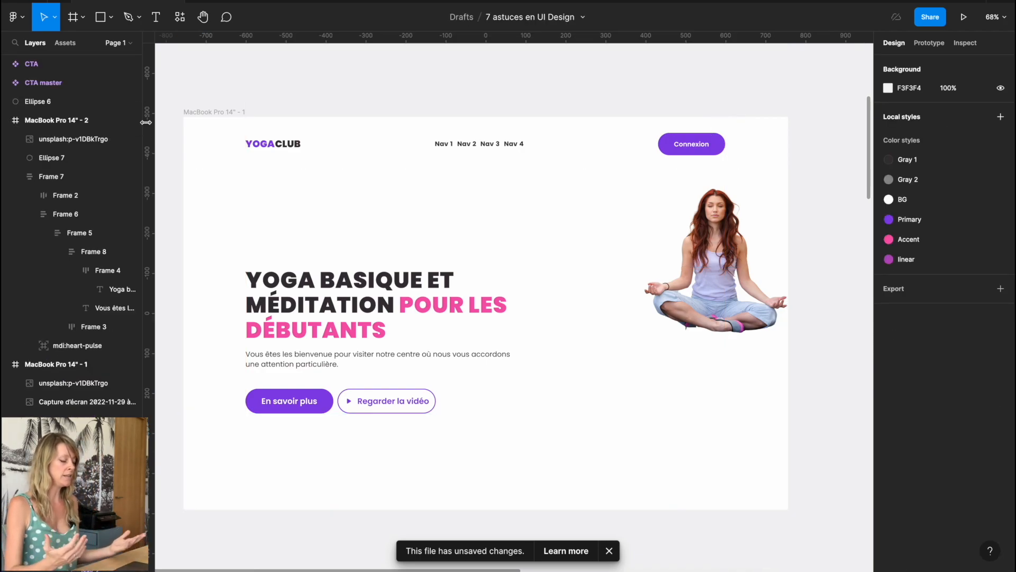
- Give the hero frame around the Container a bottom padding of 56
double_click(337, 324)
double_click(337, 324)
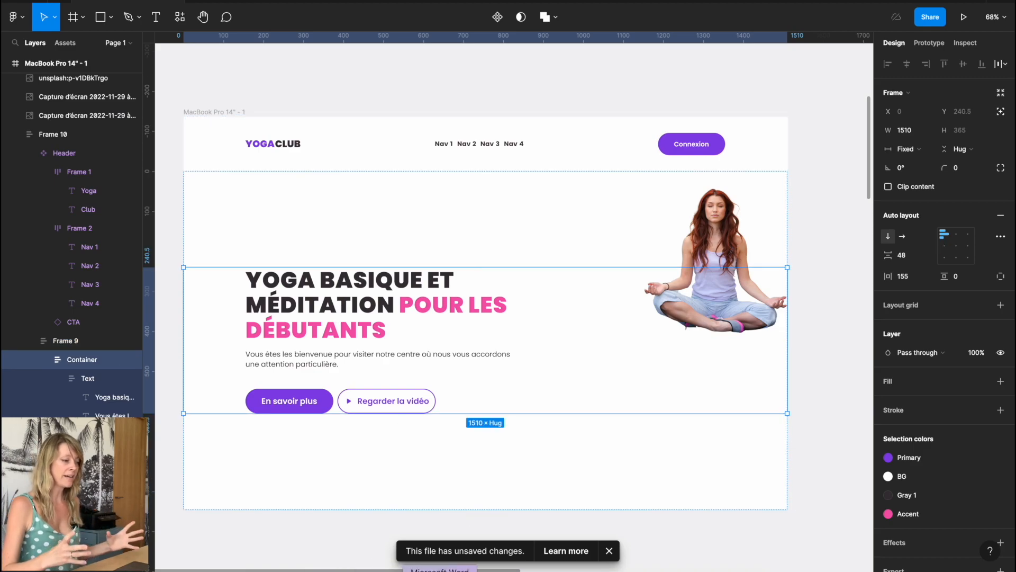
left_click(608, 461)
left_click(1000, 276)
left_click(967, 297)
type("56")
key("Return")
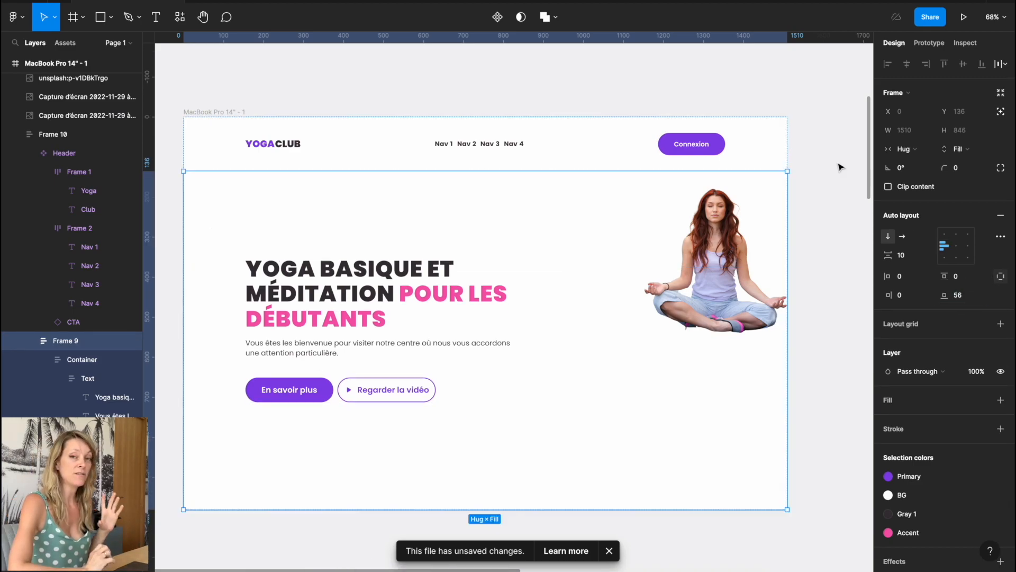
left_click(832, 133)
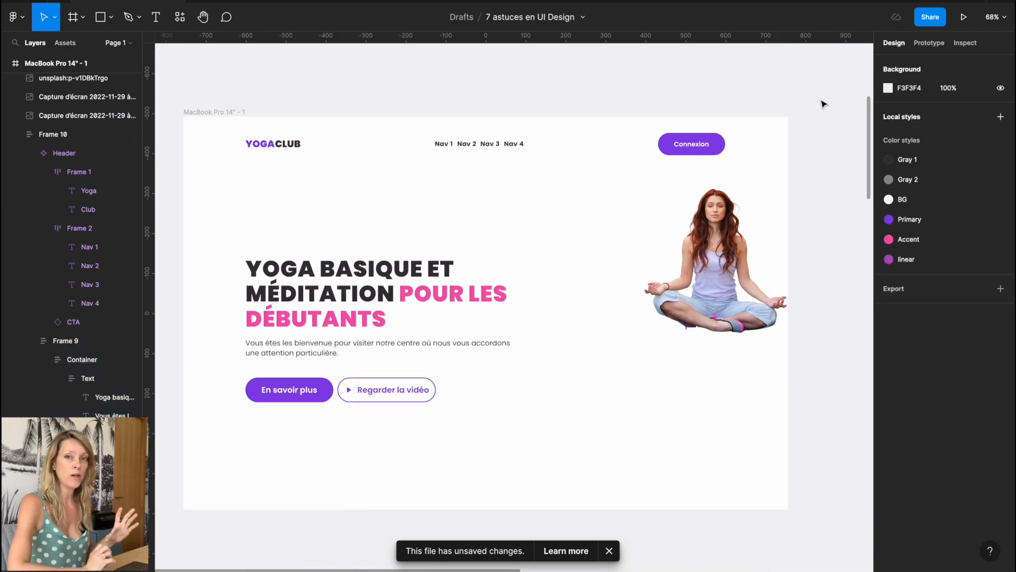
- Enlarge the photo of the seated woman proportionally and position it against the page's top right corner
left_click(715, 260)
left_click_drag(637, 373, 529, 469)
left_click_drag(788, 135, 789, 113)
left_click(382, 100)
- Draw a circle with the Ellipse tool over the lower part of the woman's photo
left_click(111, 17)
left_click(117, 94)
left_click_drag(746, 498, 606, 429)
left_click(118, 75)
left_click(251, 379)
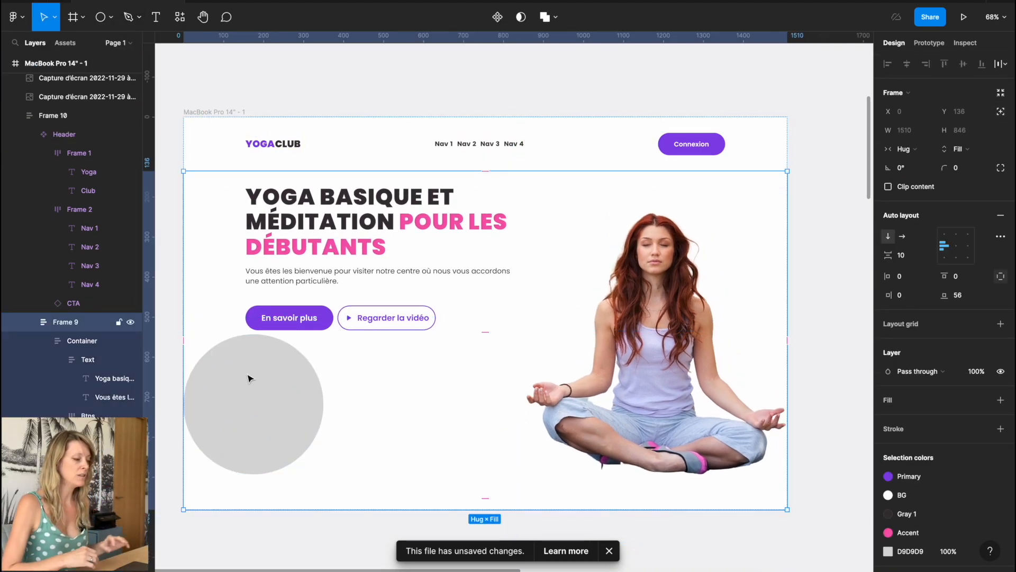
- Set the grey circle to absolute position and move its layer out of the hero frame
double_click(251, 378)
left_click(1000, 93)
mouse_move(59, 396)
left_mouse_down()
mouse_move(59, 417)
mouse_move(62, 392)
left_mouse_up()
- Move the circle to the seated woman, enlarge it and nudge it left and up into place around her
left_click_drag(273, 381, 733, 381)
left_click_drag(644, 474, 615, 495)
key("shift+Left")
key("shift+Left")
key("shift+Left")
key("shift+Left")
key("shift+Left")
key("shift+Left")
key("shift+Left")
key("shift+Left")
key("shift+Left")
key("shift+Left")
key("shift+Left")
key("shift+Up")
key("shift+Up")
key("shift+Up")
- Apply a colour style to the circle and fine-tune its placement behind the woman
left_click(981, 282)
left_click(960, 356)
left_click(932, 281)
left_click(990, 363)
key("shift+Up")
left_click_drag(740, 490, 745, 492)
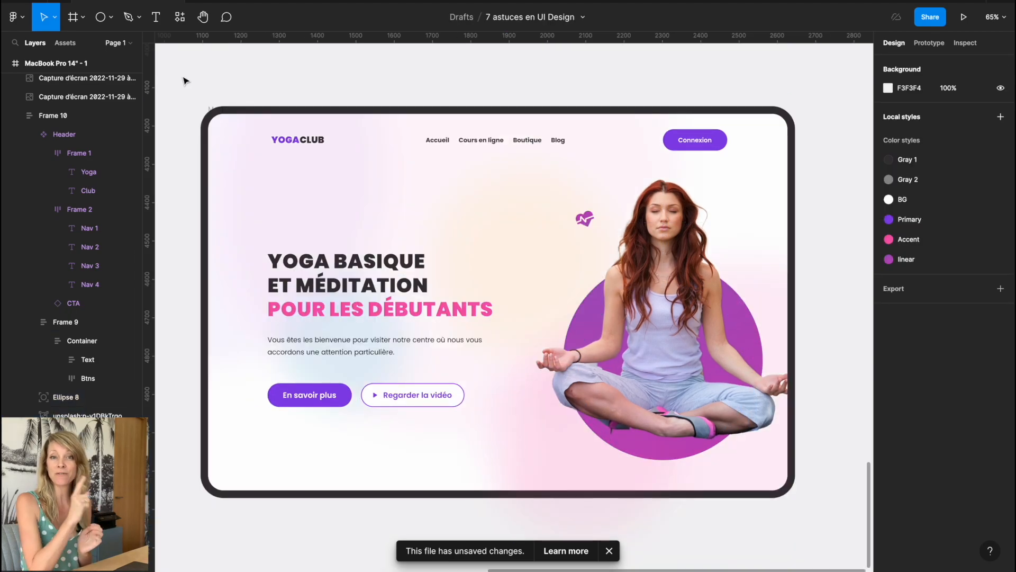